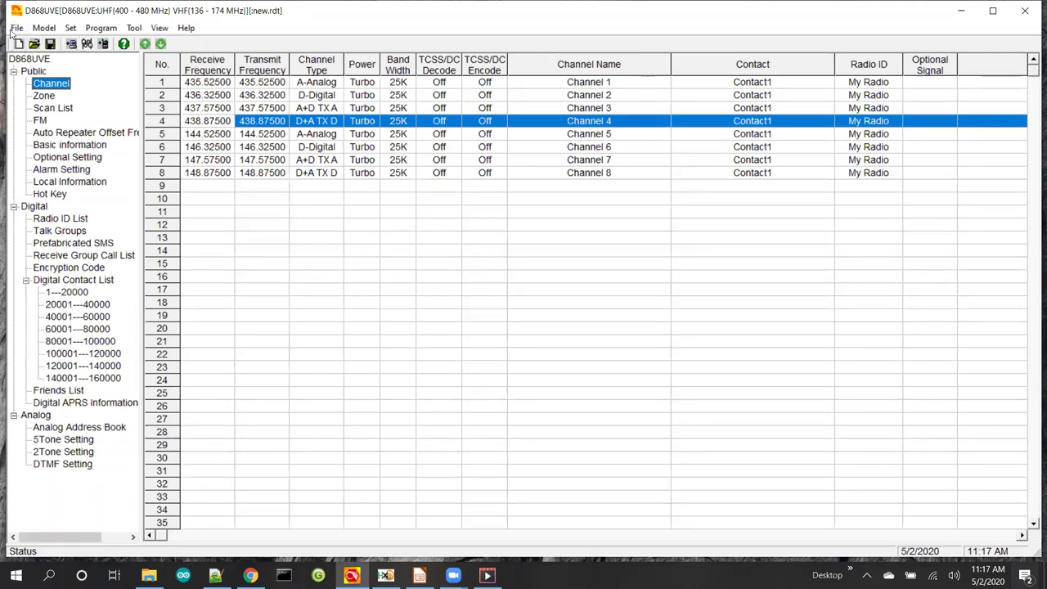
- Open the codeplug file K2AXP-Demo.rdt from the D868UV V2.33 official release folder
{"action": "left_click", "coordinate": [17, 29]}
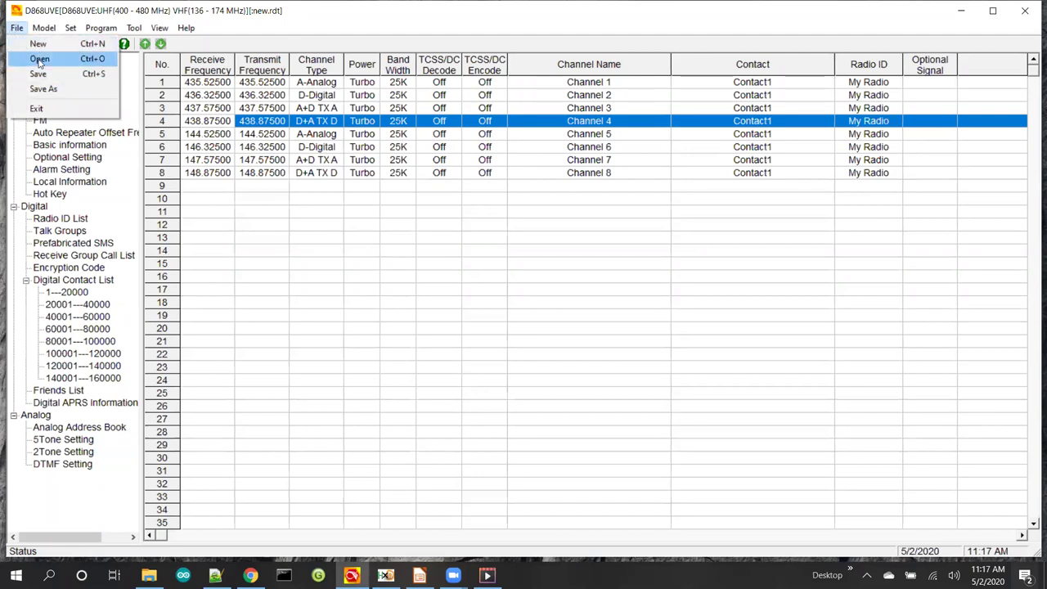
{"action": "left_click", "coordinate": [39, 61]}
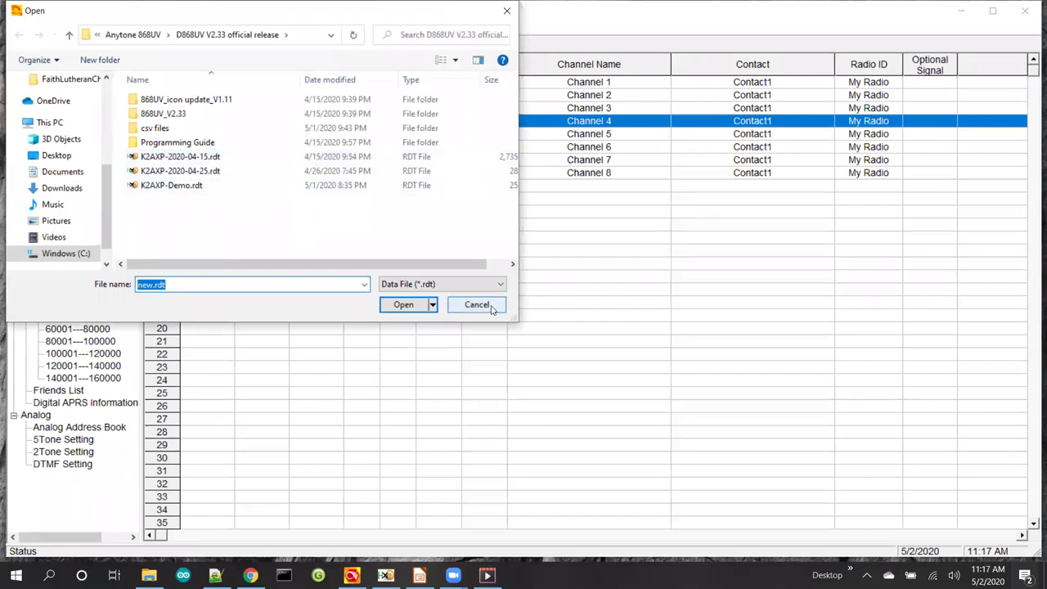
{"action": "left_click", "coordinate": [187, 187]}
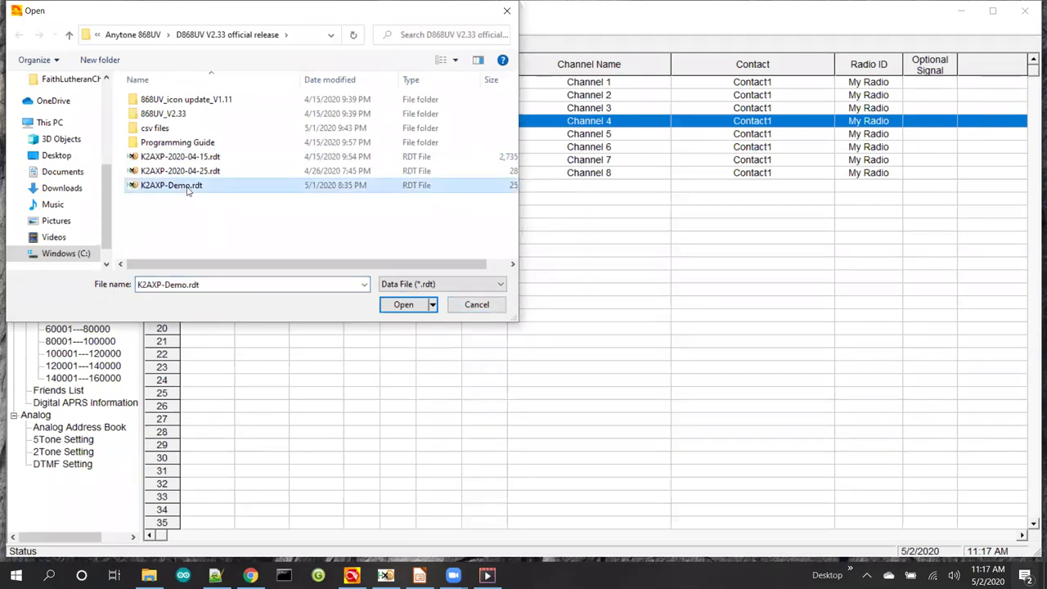
{"action": "left_click", "coordinate": [422, 306]}
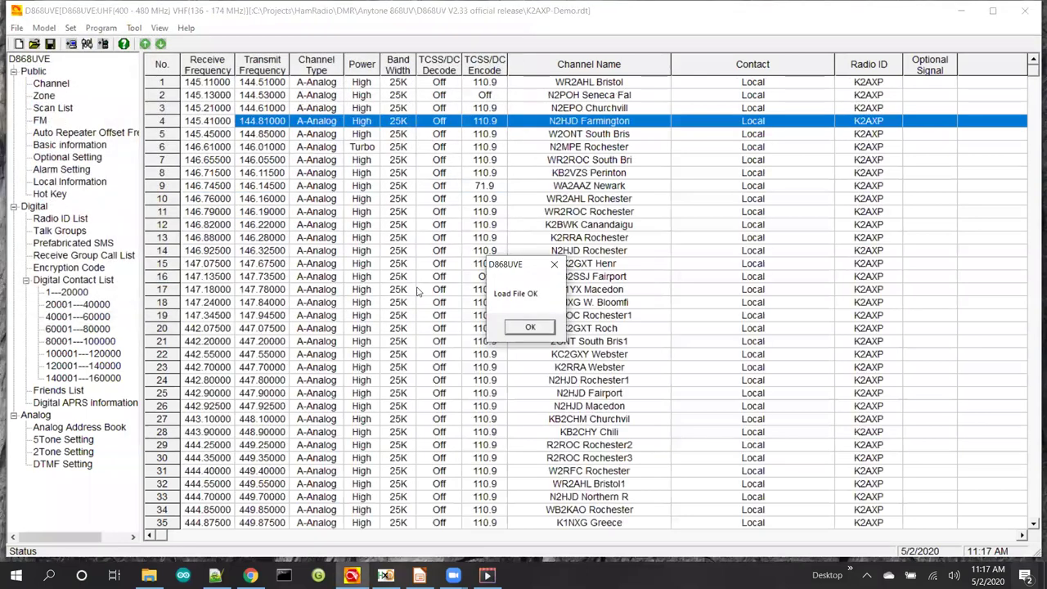
{"action": "left_click", "coordinate": [529, 327]}
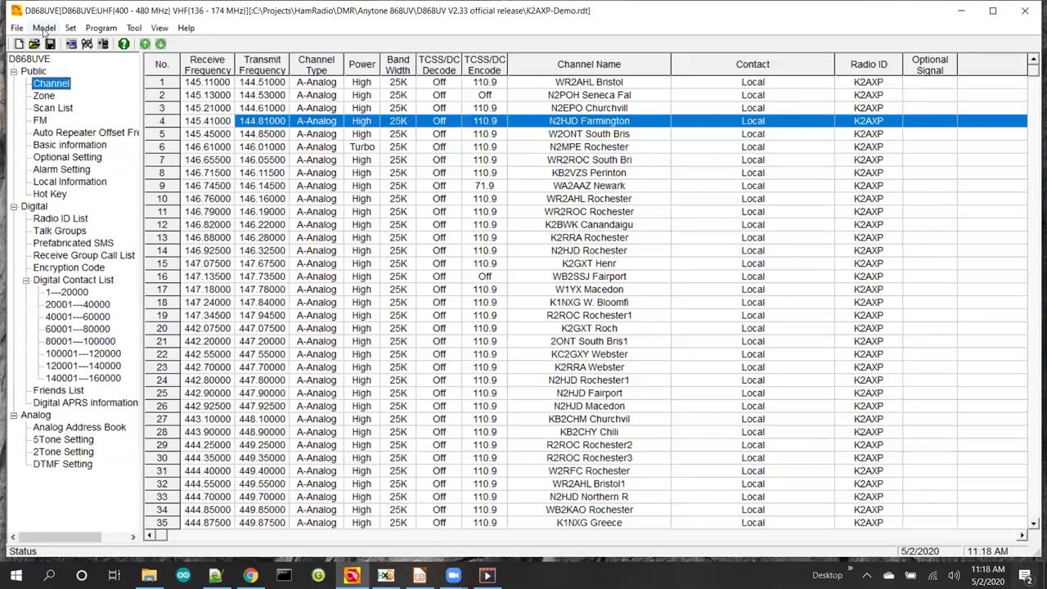
- View the model information and its frequency bands, declining any change that would clear the frequency data
{"action": "left_click", "coordinate": [43, 28]}
{"action": "left_click", "coordinate": [85, 44]}
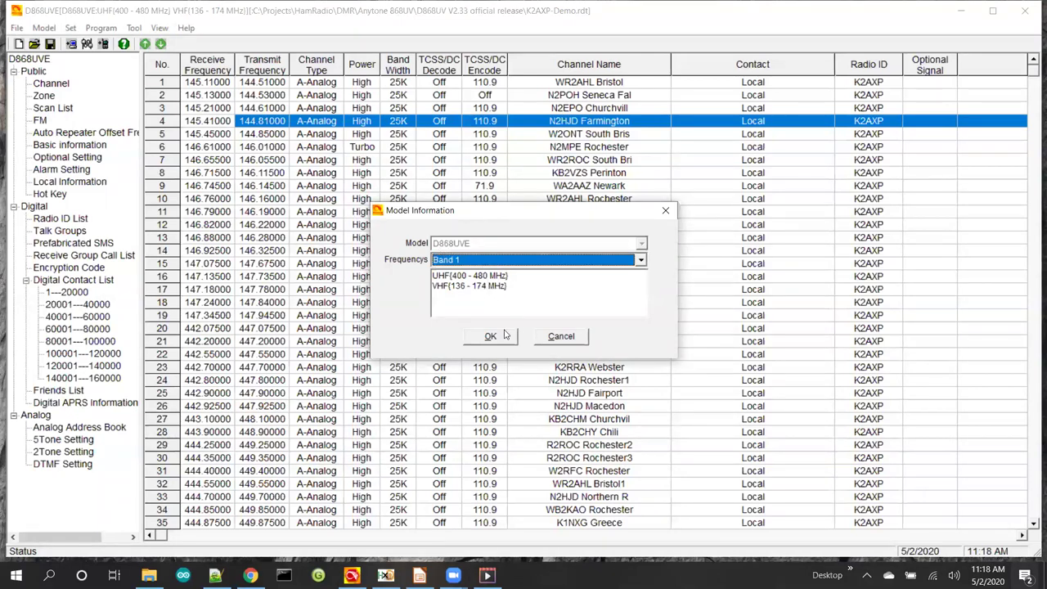
{"action": "left_click", "coordinate": [481, 302]}
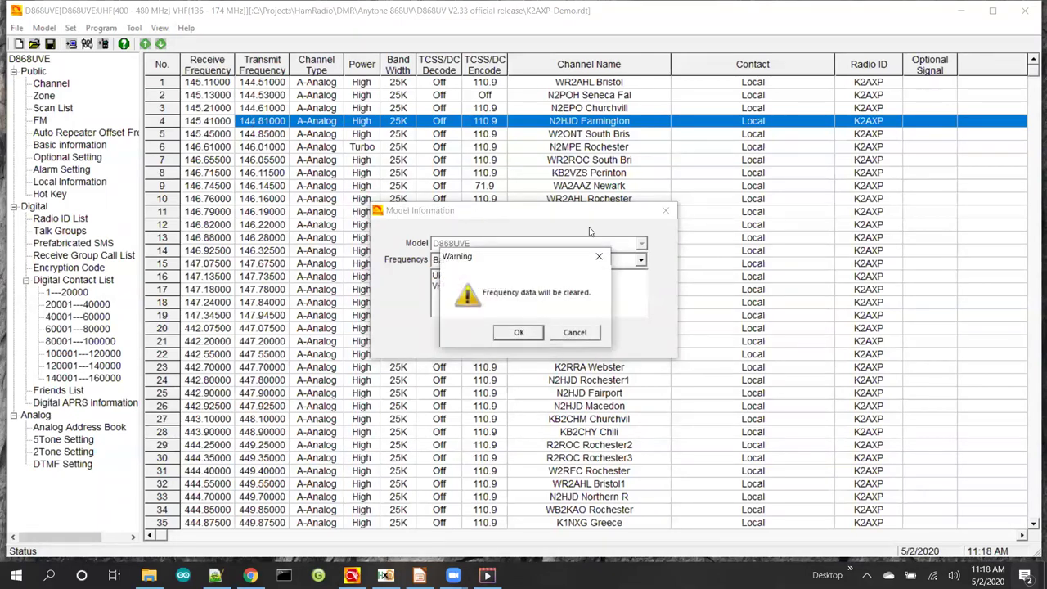
{"action": "left_click", "coordinate": [578, 333]}
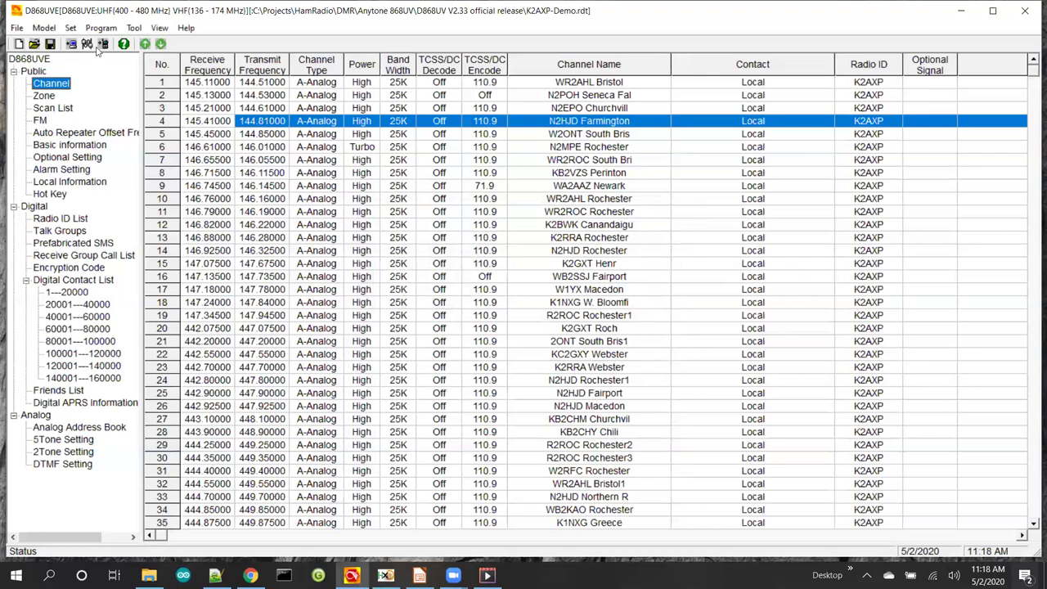
- Check the COM port in the communication settings and look at the commands for reading from and writing to the radio
{"action": "left_click", "coordinate": [70, 29]}
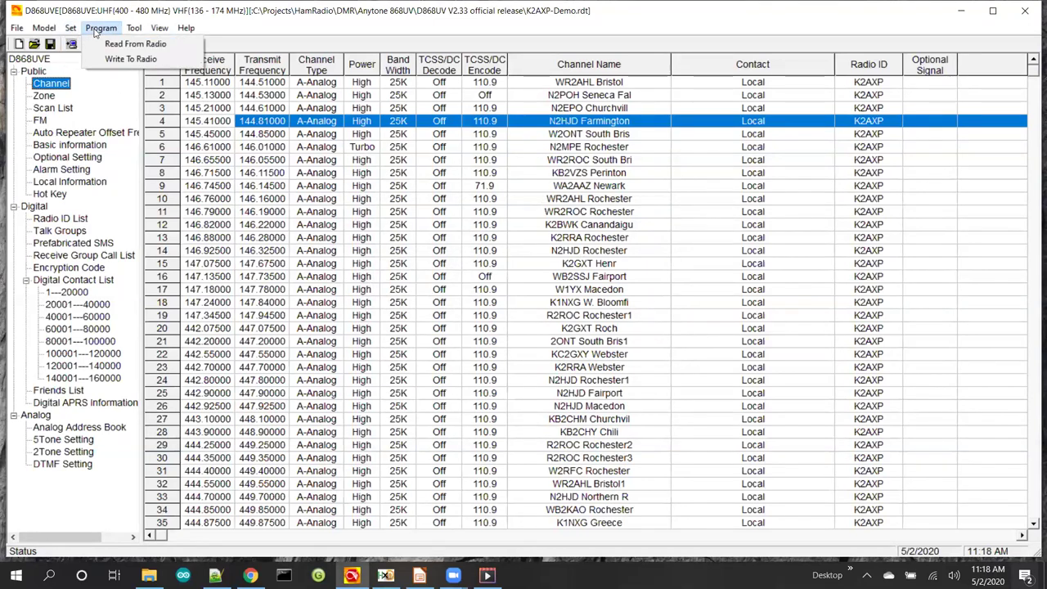
{"action": "left_click", "coordinate": [90, 63]}
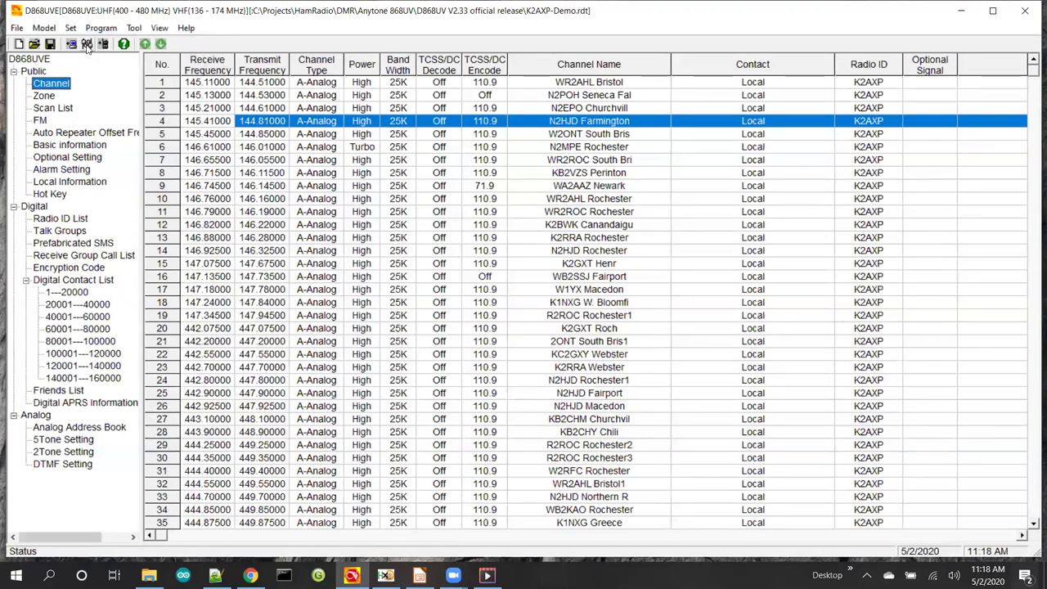
{"action": "left_click", "coordinate": [85, 44]}
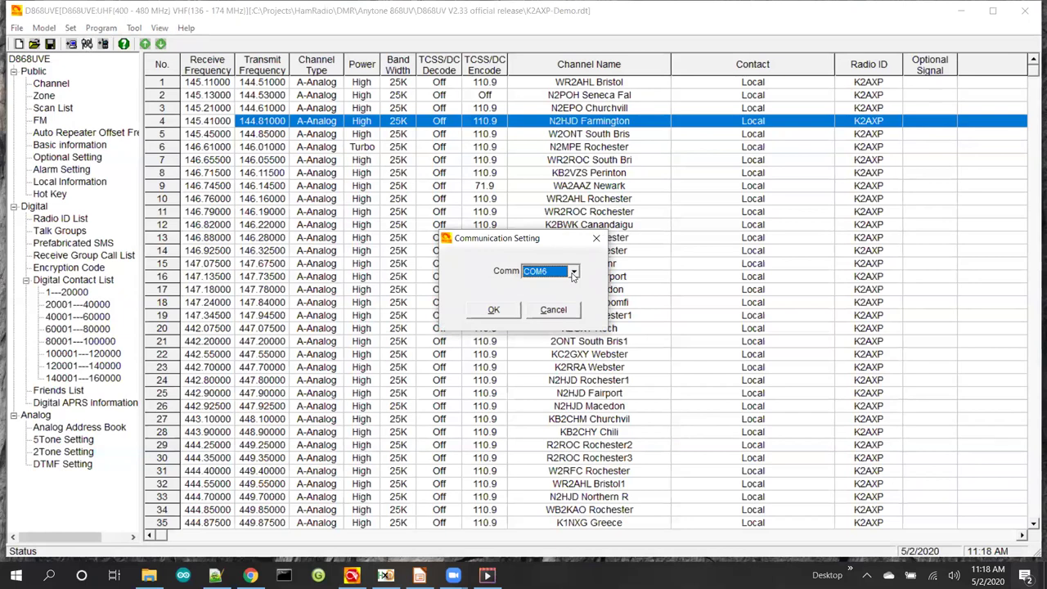
{"action": "left_click", "coordinate": [573, 275]}
{"action": "left_click", "coordinate": [564, 283]}
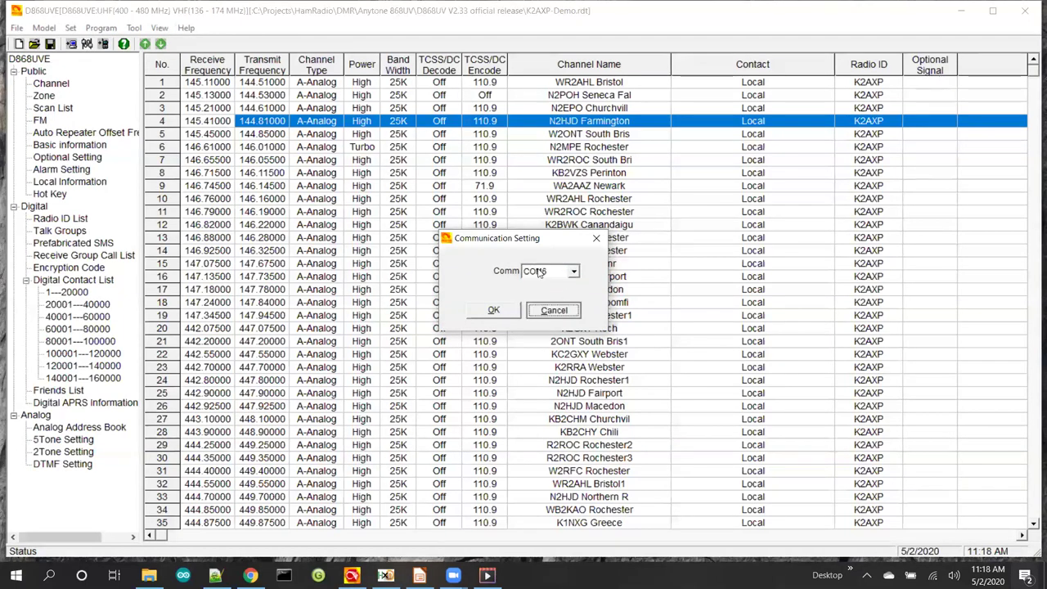
{"action": "left_click", "coordinate": [561, 307]}
{"action": "left_click", "coordinate": [101, 28]}
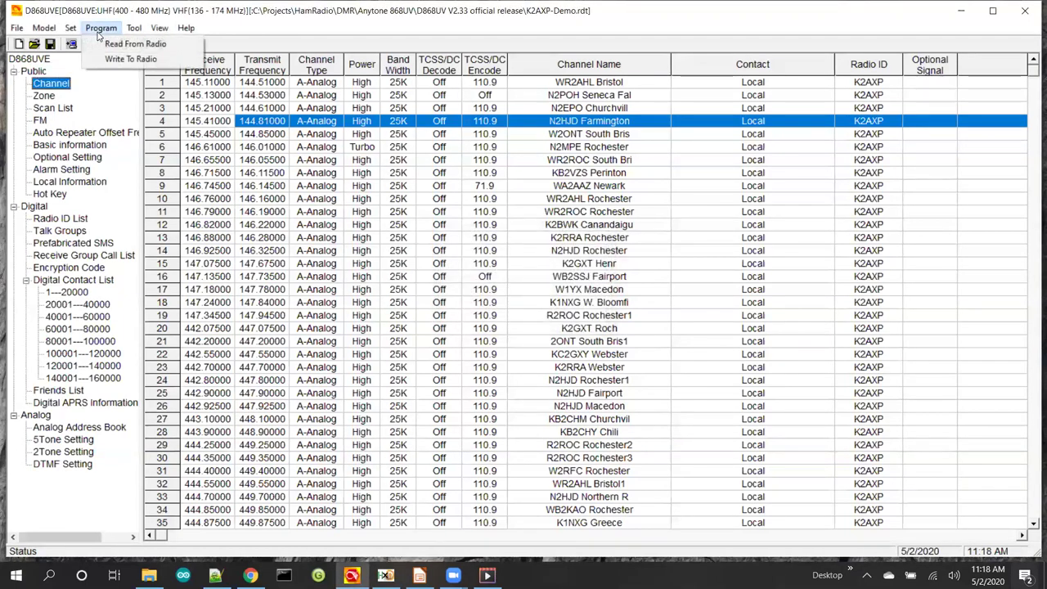
{"action": "left_click", "coordinate": [122, 79]}
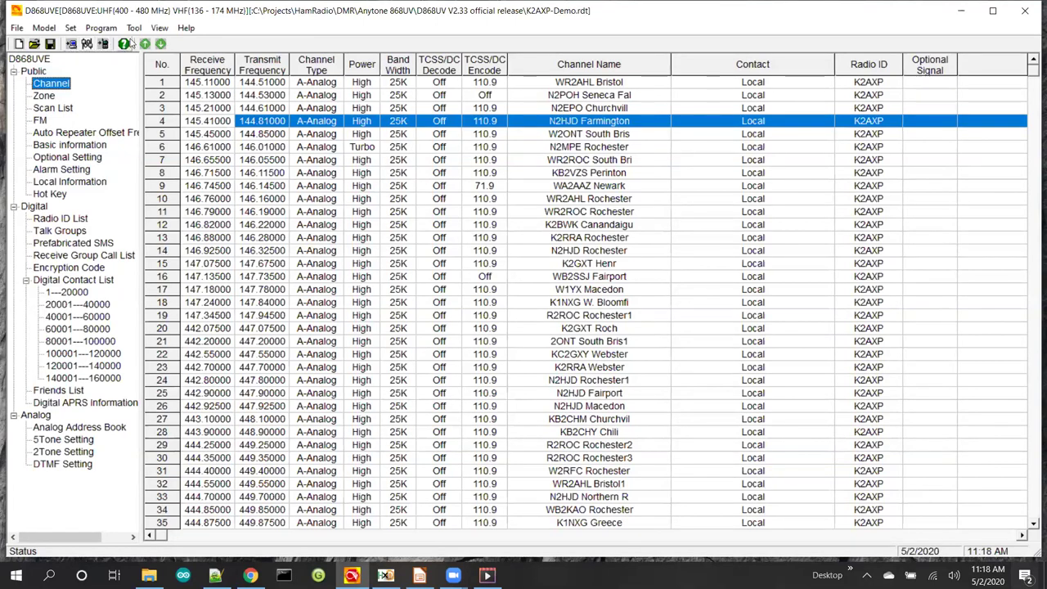
- Start an export of all codeplug data using the default CSV file names
{"action": "left_click", "coordinate": [134, 30]}
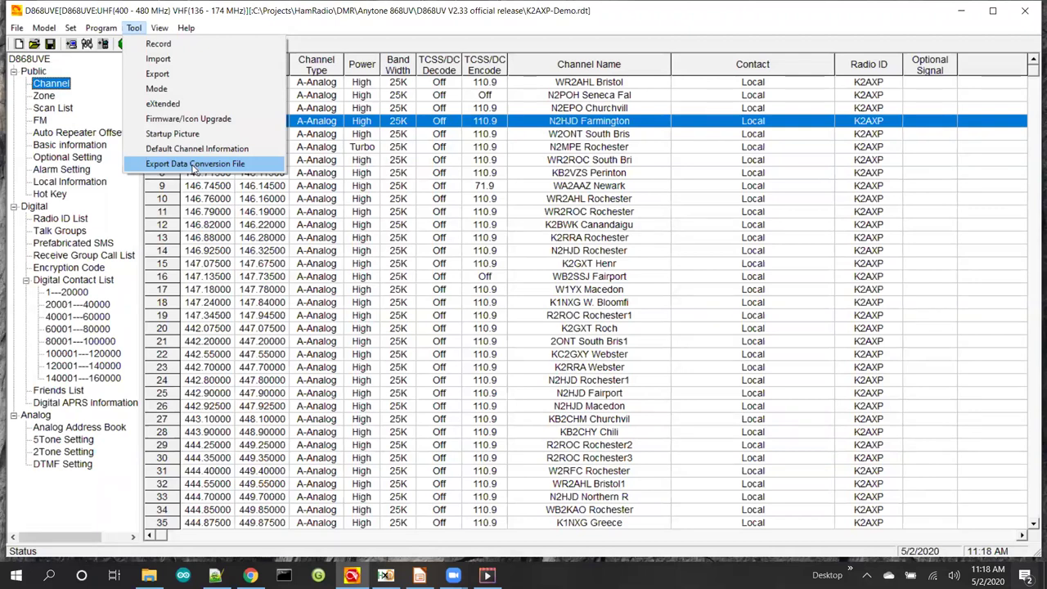
{"action": "left_click", "coordinate": [159, 76]}
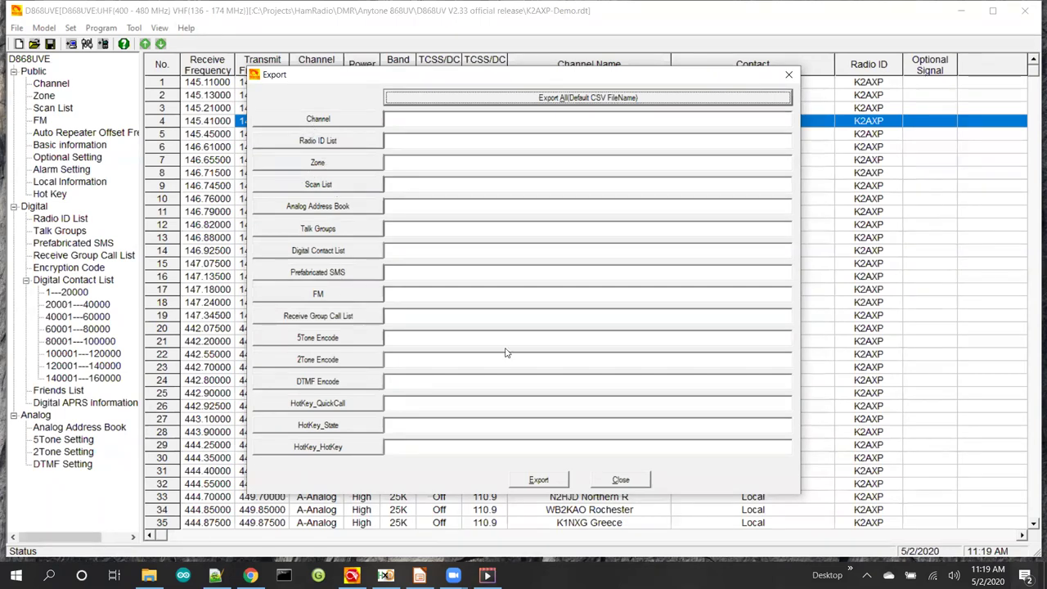
{"action": "left_click", "coordinate": [555, 99]}
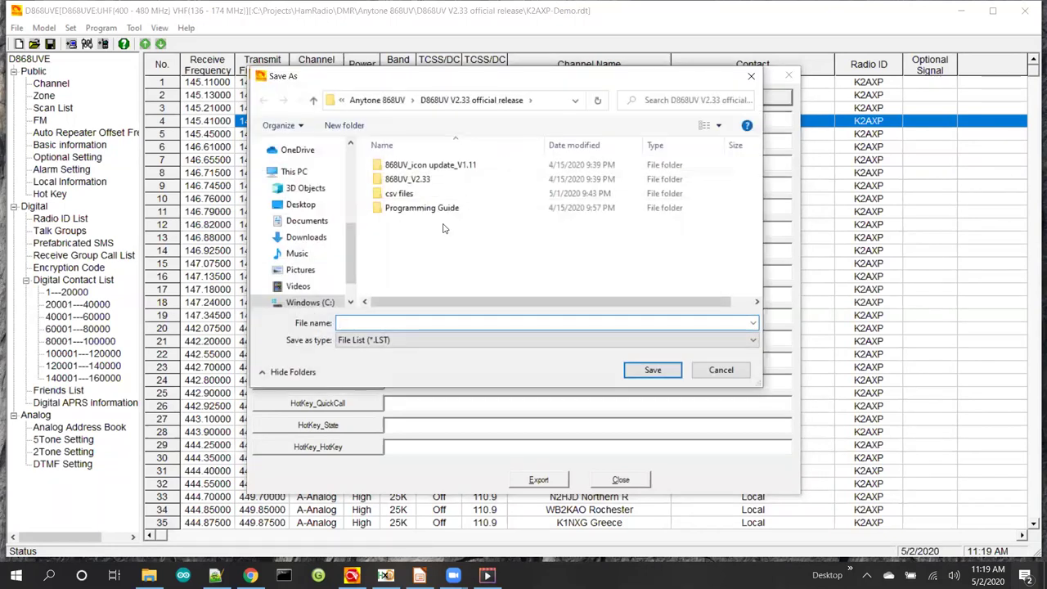
- Try to create a new folder named csv files for the export, declining to merge it with the existing one
{"action": "left_click", "coordinate": [343, 126]}
{"action": "type", "text": "c"}
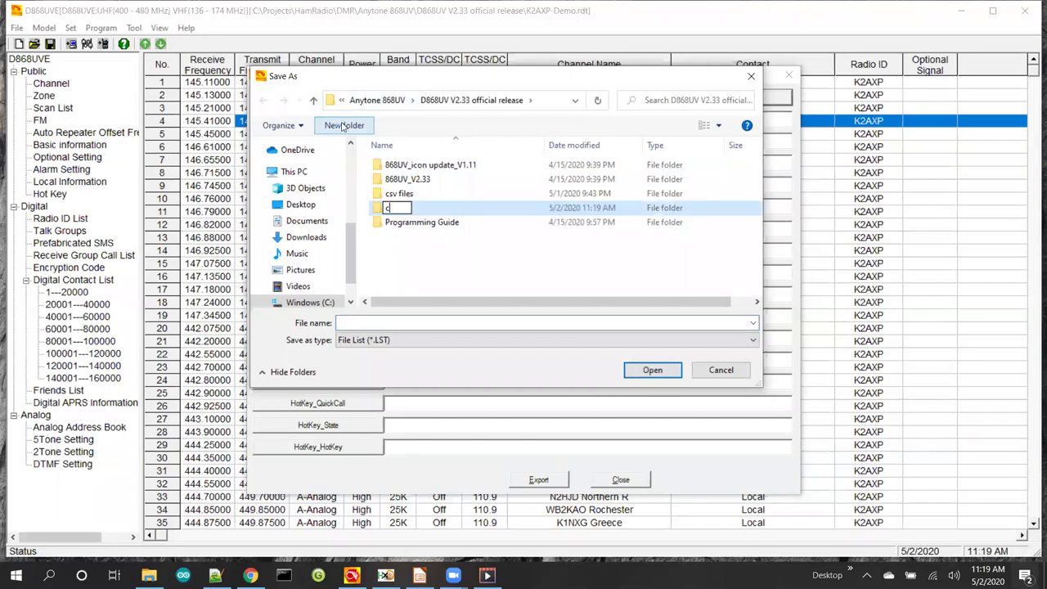
{"action": "type", "text": "sv files"}
{"action": "key", "text": "Return"}
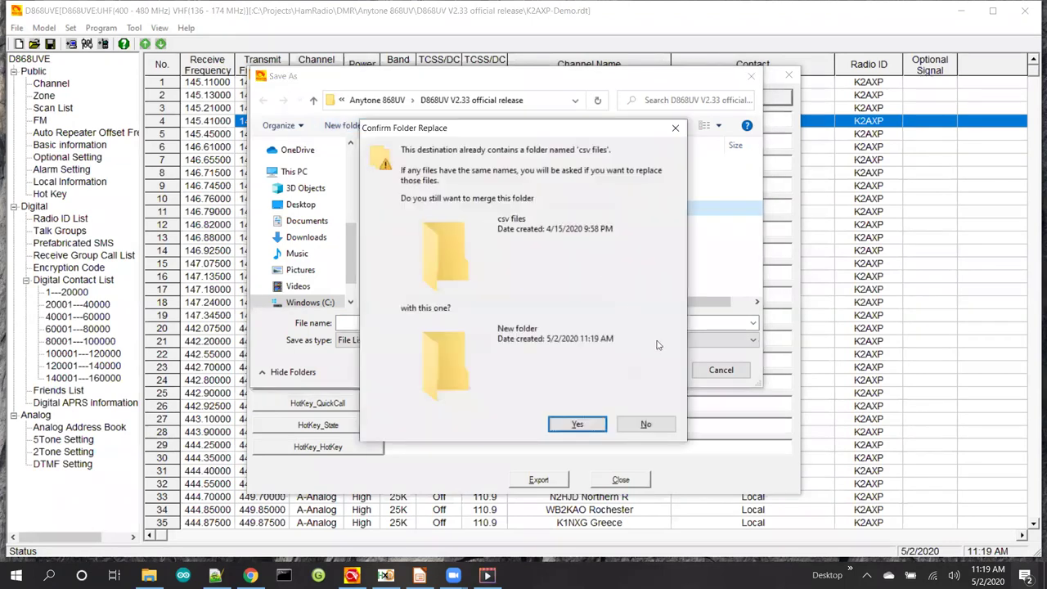
{"action": "left_click", "coordinate": [646, 421]}
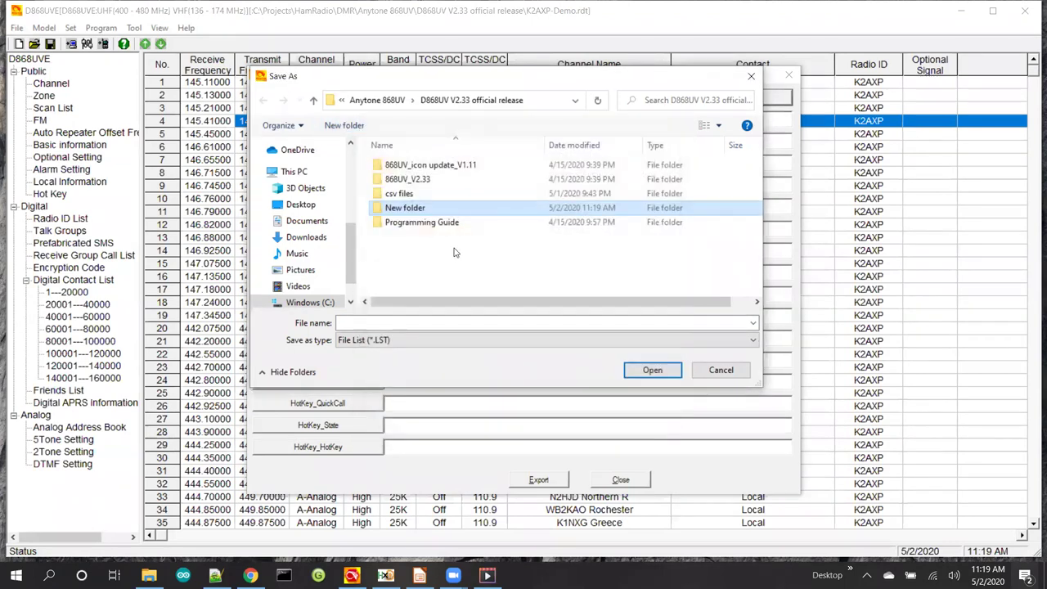
- Export all codeplug data into the existing csv files folder with the list file named files.lst
{"action": "double_click", "coordinate": [378, 196]}
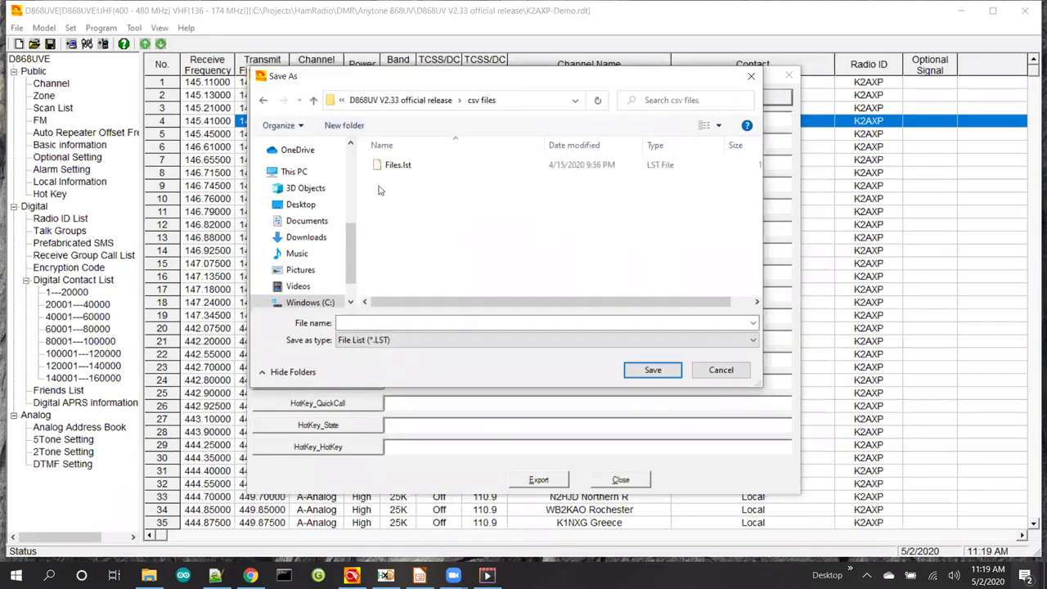
{"action": "left_click", "coordinate": [369, 322]}
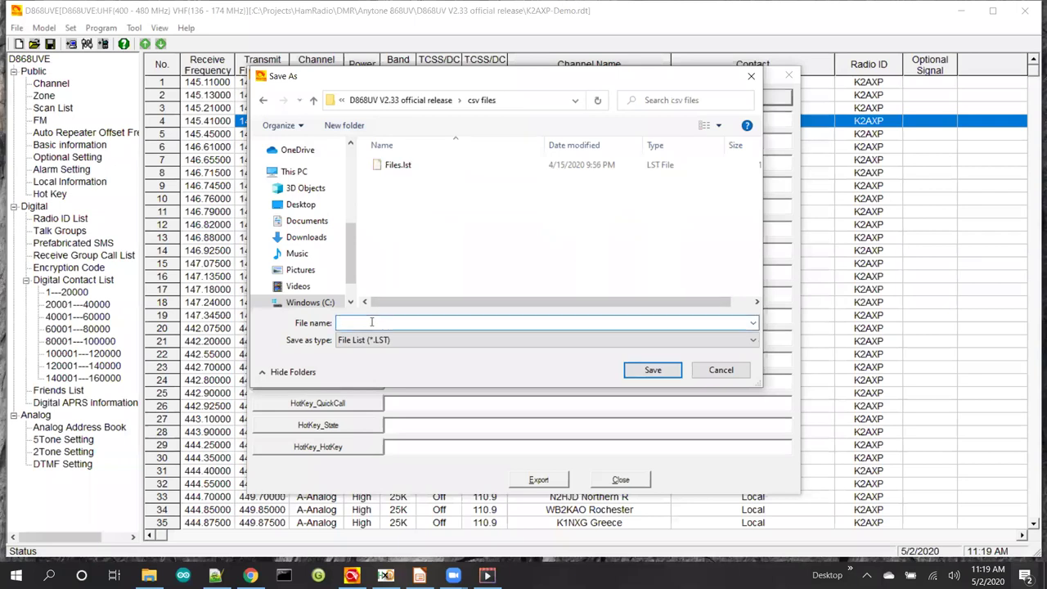
{"action": "type", "text": "fi"}
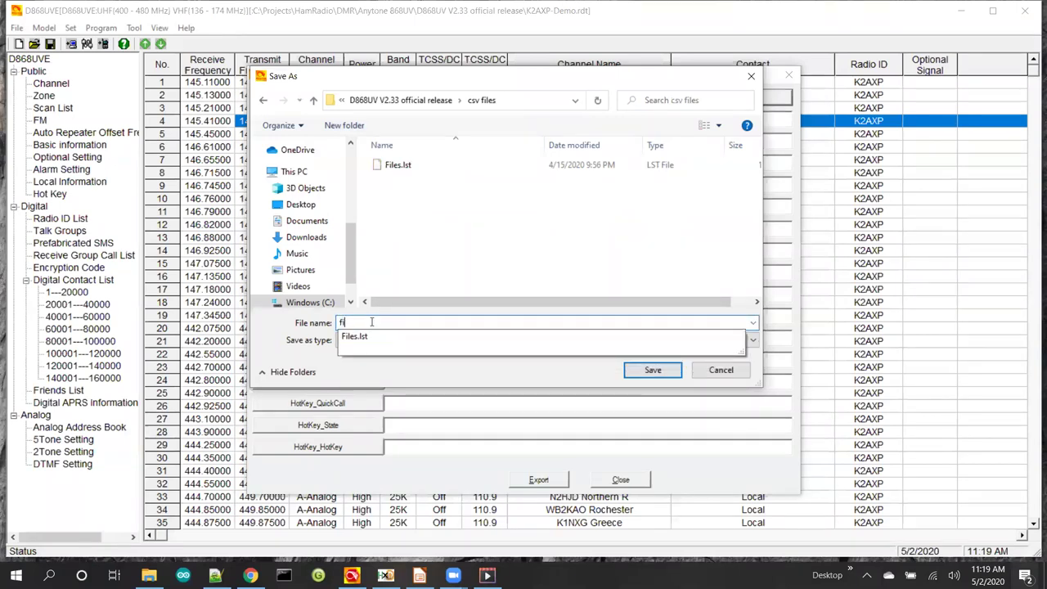
{"action": "type", "text": "les.lst"}
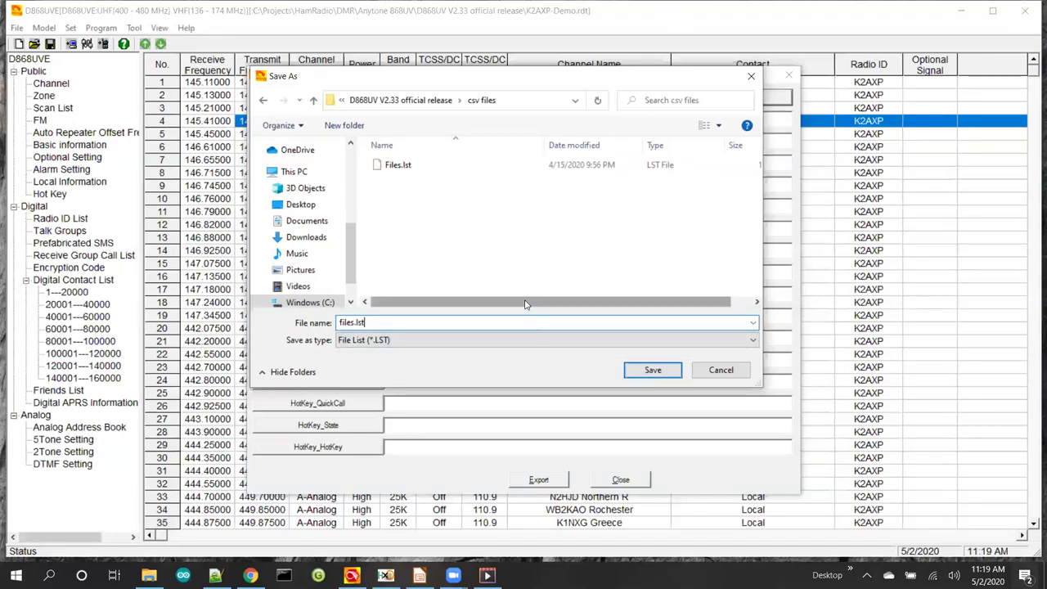
{"action": "left_click", "coordinate": [641, 373]}
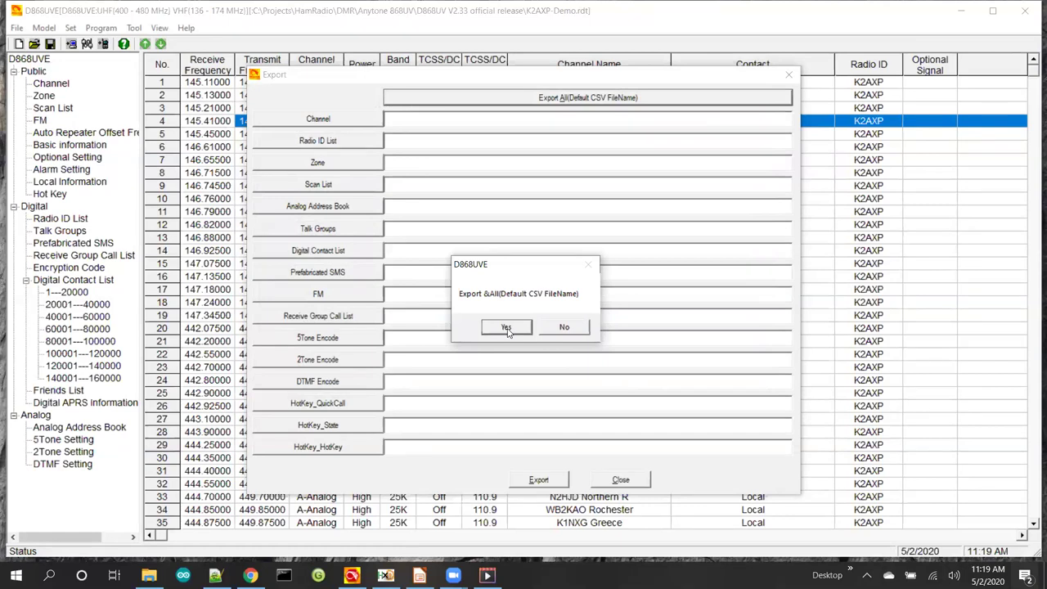
{"action": "left_click", "coordinate": [506, 327]}
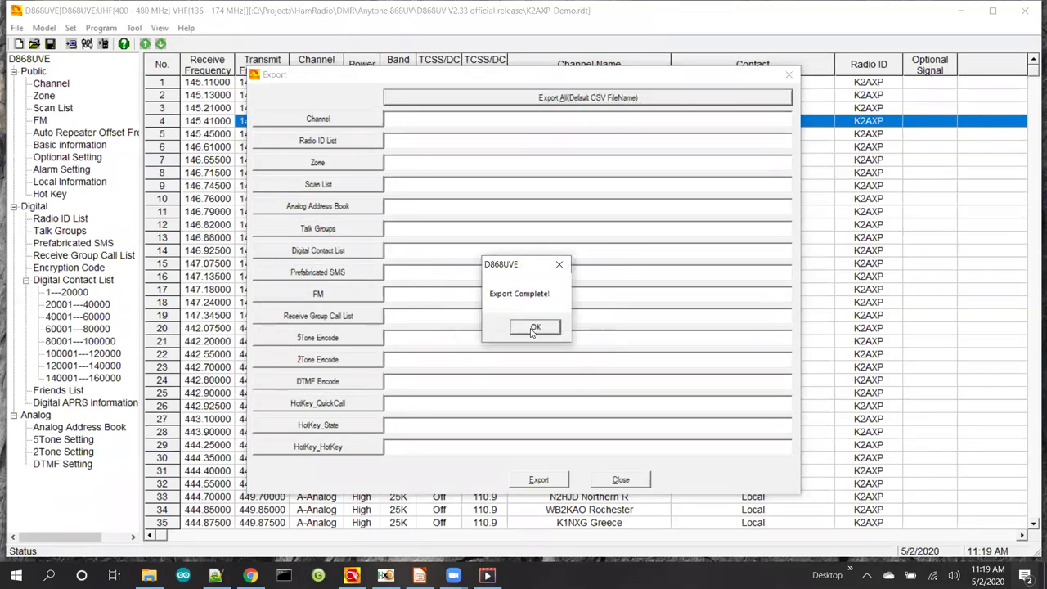
{"action": "left_click", "coordinate": [530, 327]}
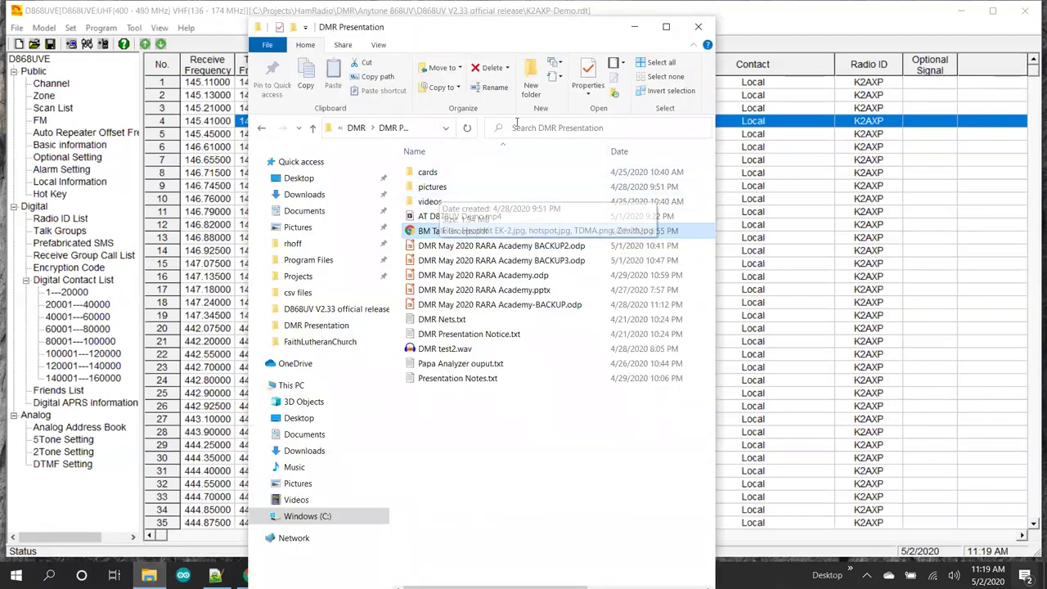
- Browse the DMR folder and its DMR Presentation subfolder in File Explorer, then return to the D868UVE software
{"action": "left_click", "coordinate": [356, 131]}
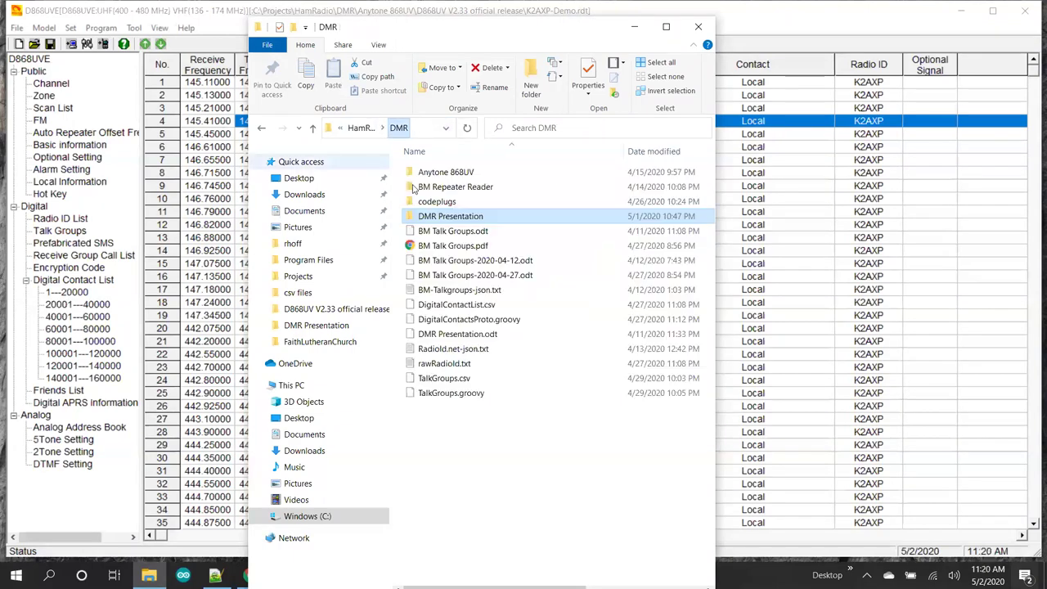
{"action": "double_click", "coordinate": [454, 217]}
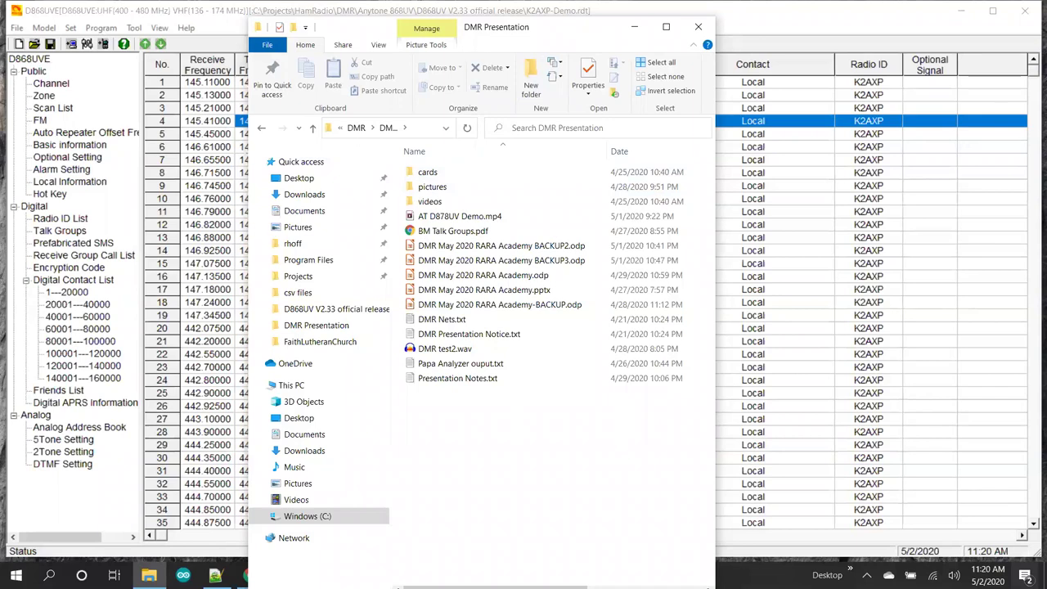
{"action": "left_click", "coordinate": [108, 86]}
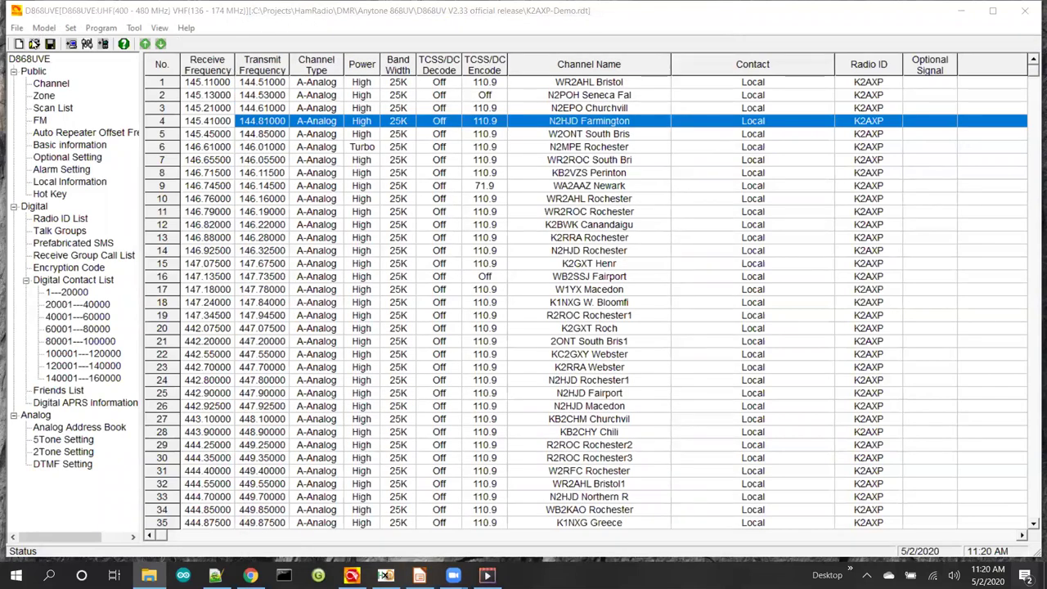
- Start exporting all codeplug data with default CSV file names and browse to the DMR Presentation folder as the destination
{"action": "left_click", "coordinate": [136, 29]}
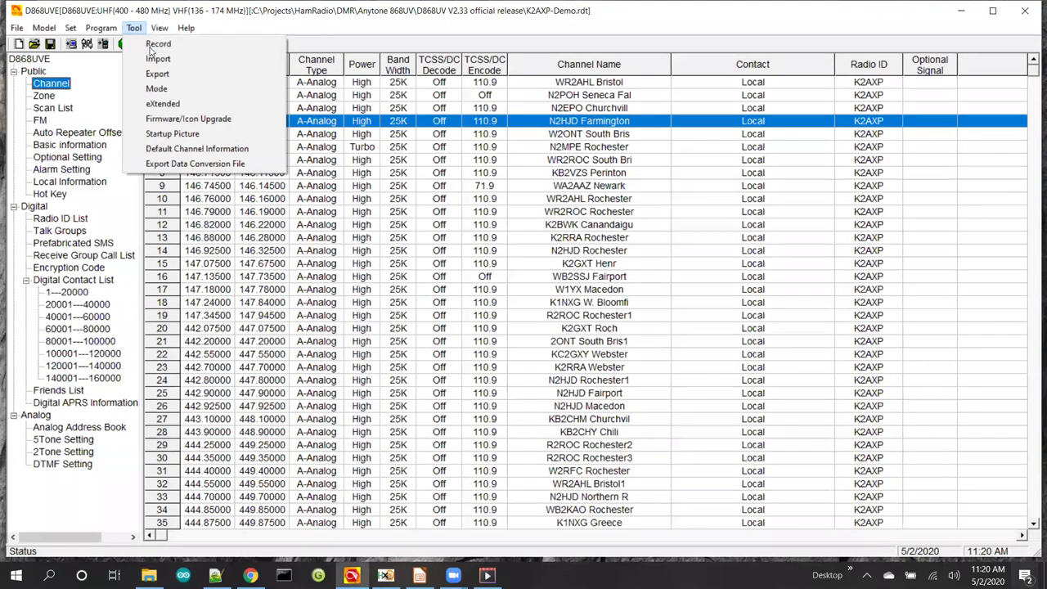
{"action": "left_click", "coordinate": [157, 74]}
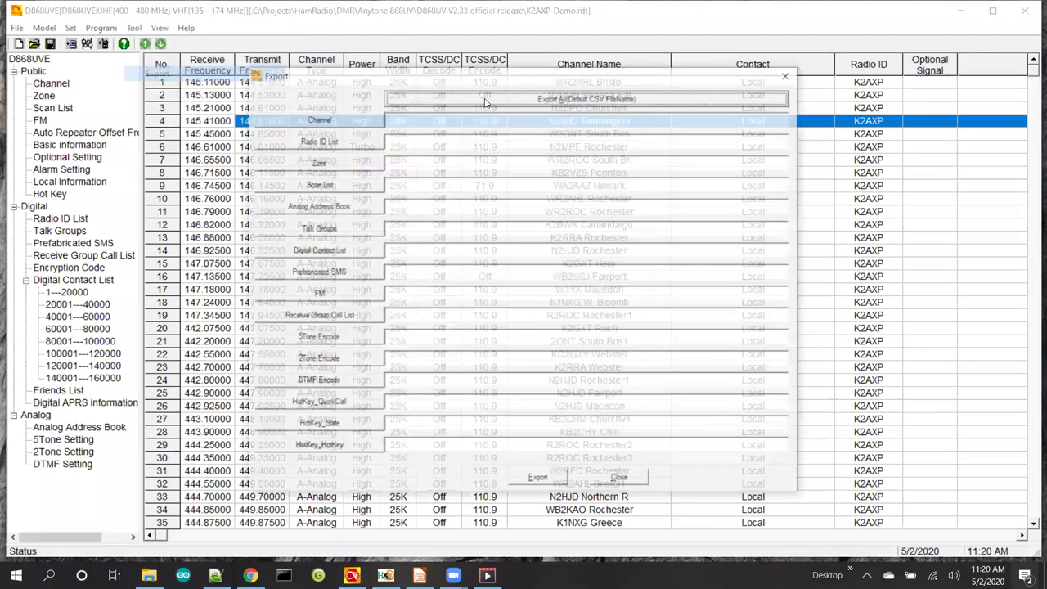
{"action": "left_click", "coordinate": [491, 98]}
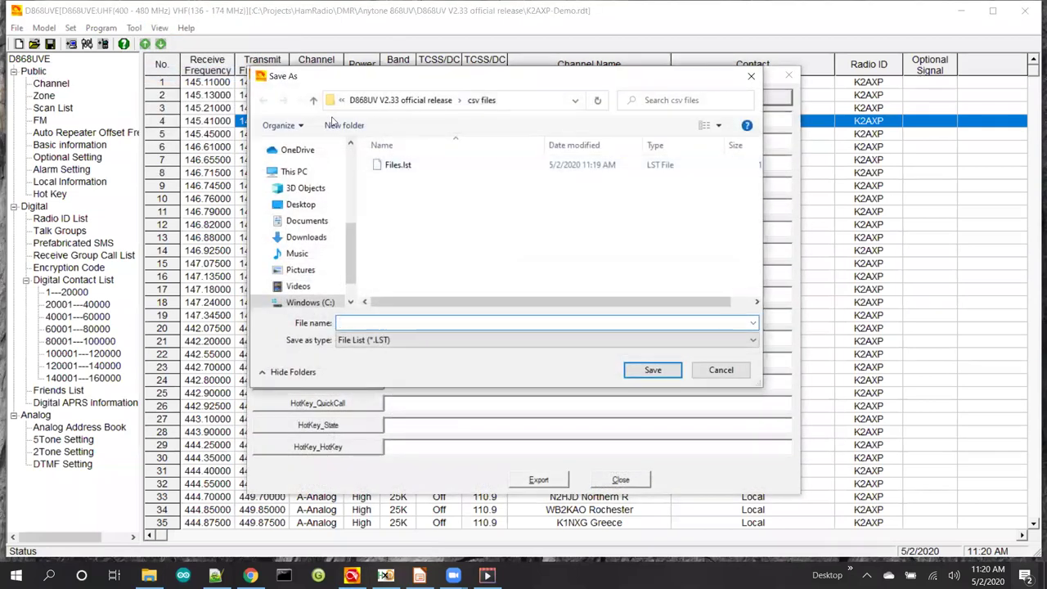
{"action": "left_click", "coordinate": [313, 101]}
{"action": "left_click", "coordinate": [313, 101]}
{"action": "left_click", "coordinate": [314, 100]}
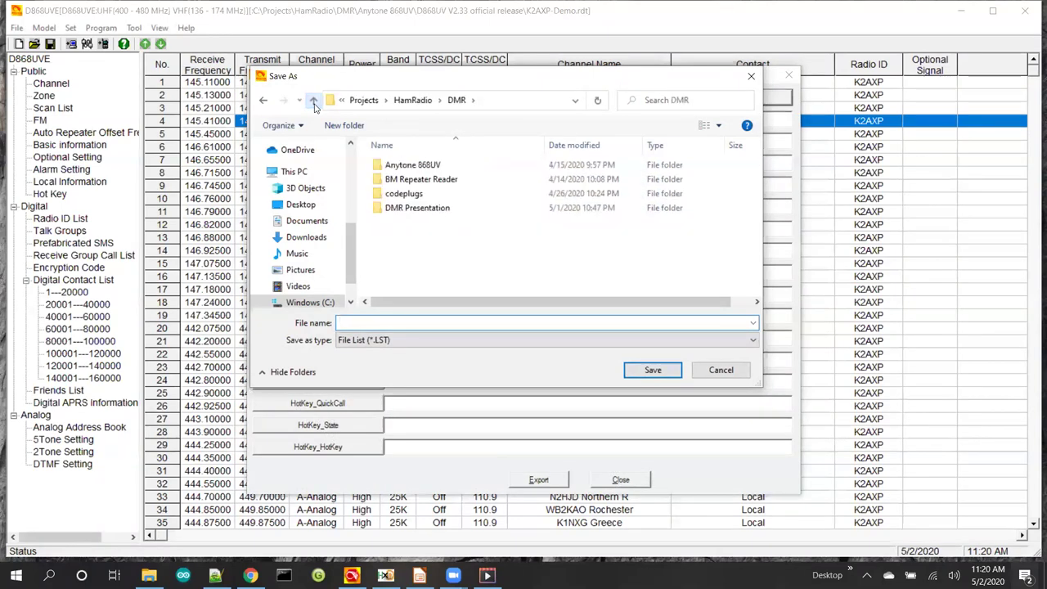
{"action": "double_click", "coordinate": [414, 210]}
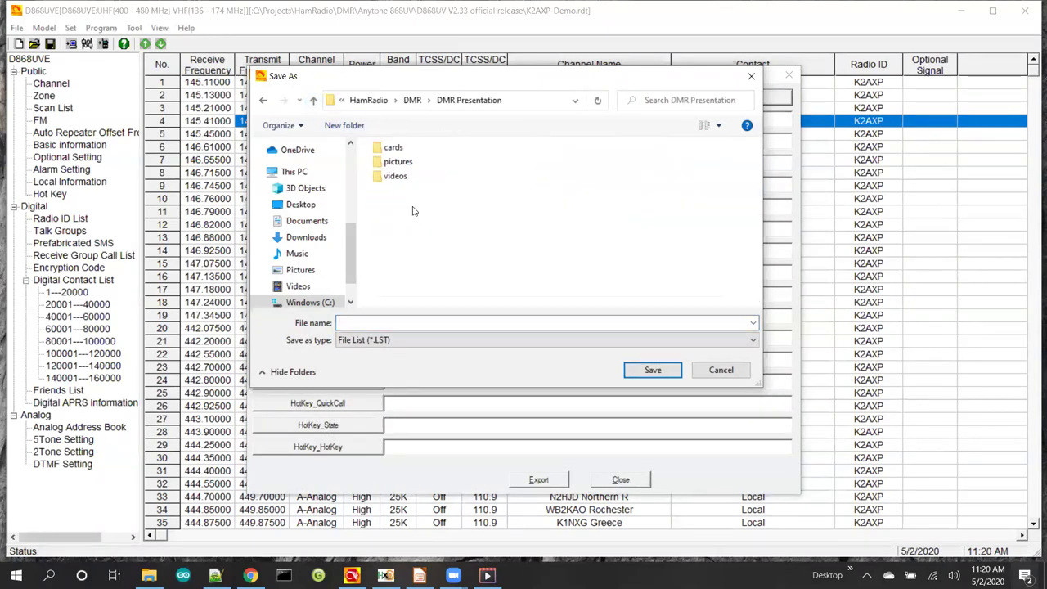
- Create a new folder named csv files inside DMR Presentation and open it as the export destination
{"action": "left_click", "coordinate": [344, 127]}
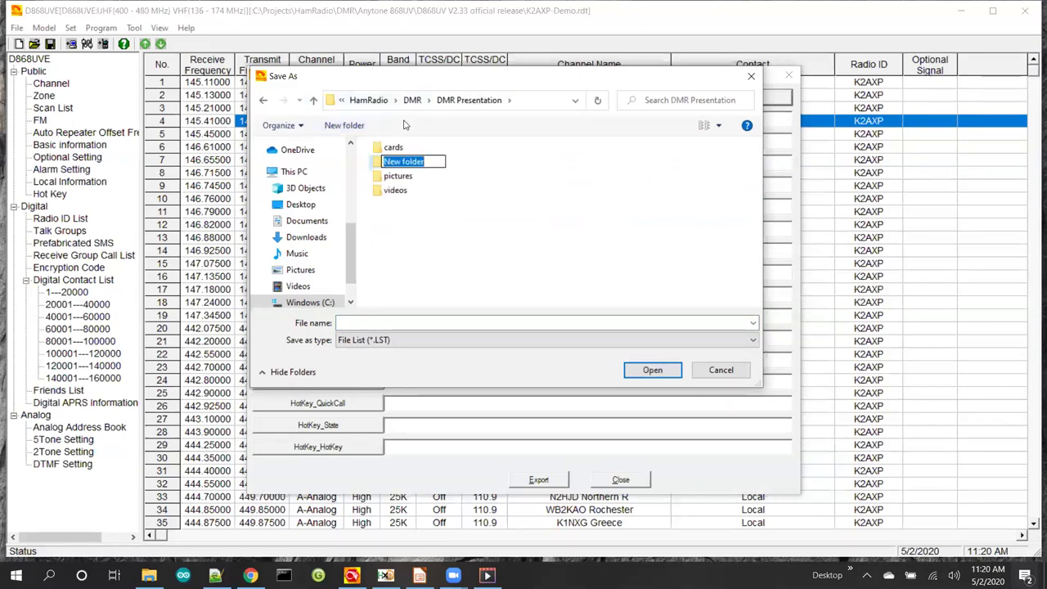
{"action": "type", "text": "csv fi"}
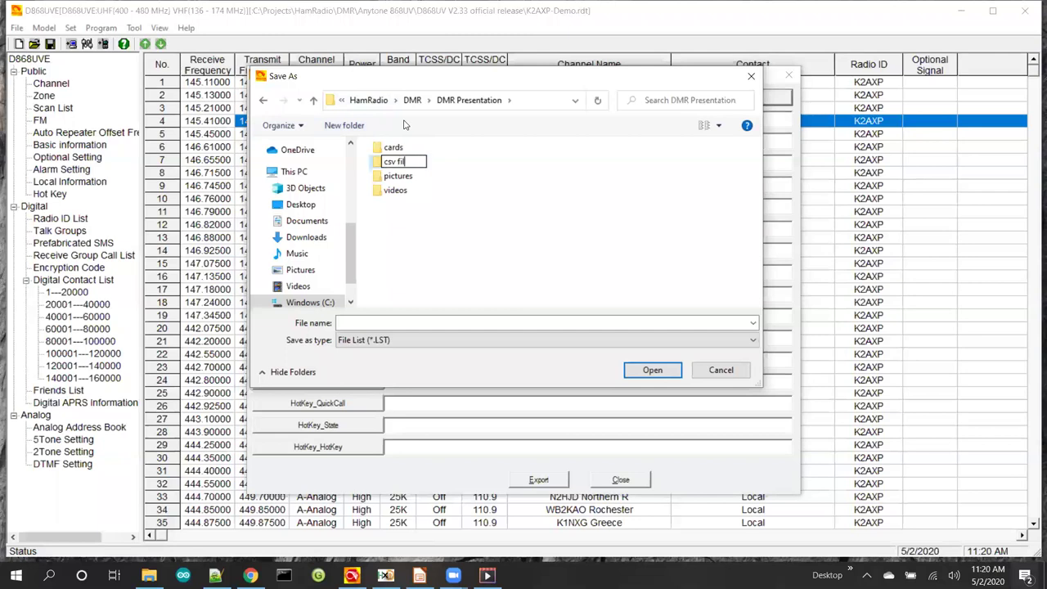
{"action": "type", "text": "les"}
{"action": "key", "text": "Return"}
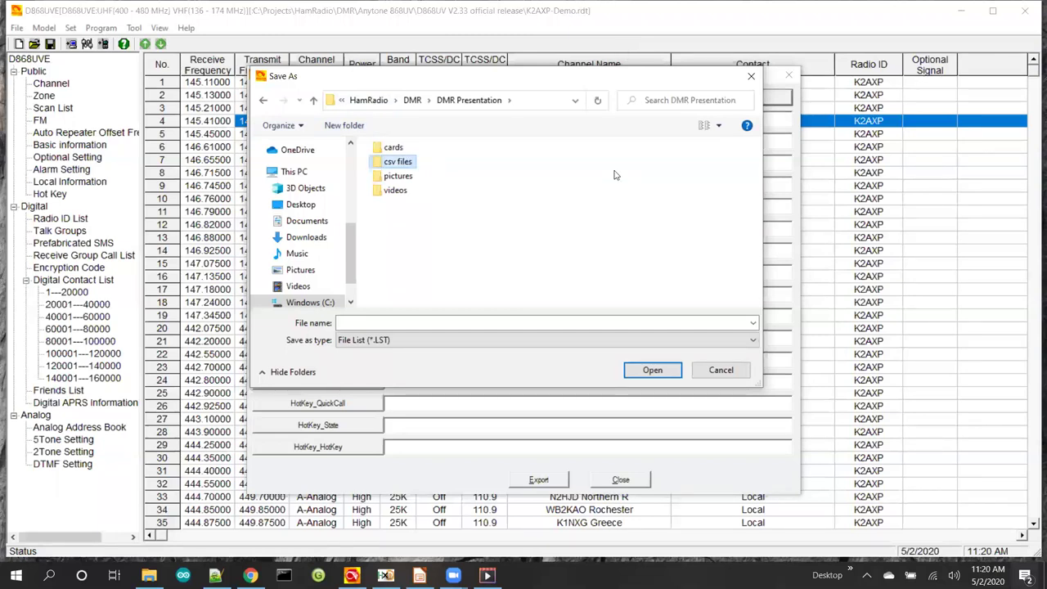
{"action": "double_click", "coordinate": [379, 164]}
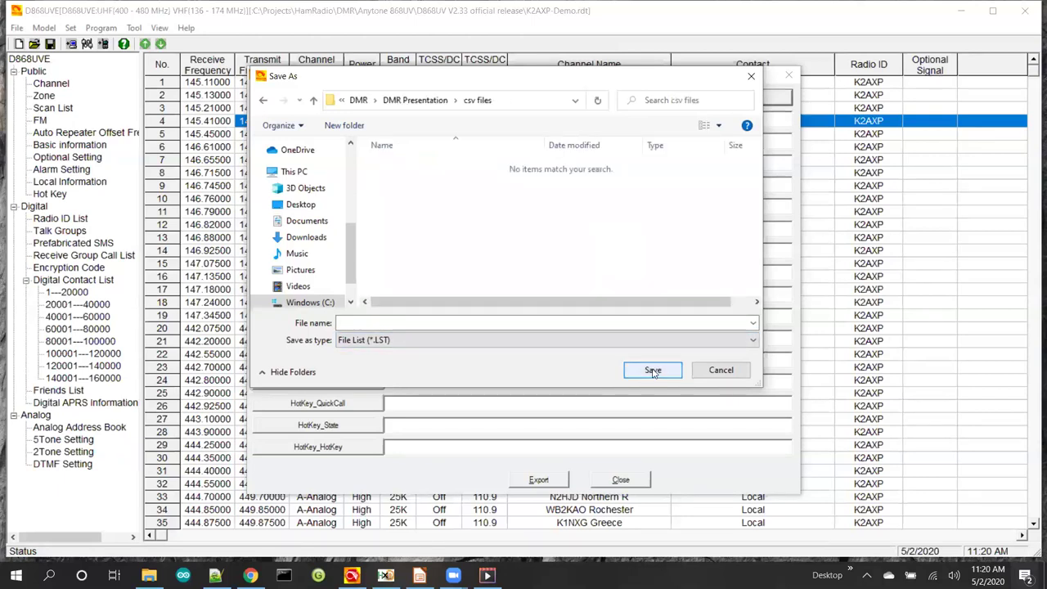
- Export all codeplug data into the new csv files folder with the list file named files.lst
{"action": "left_click", "coordinate": [563, 322]}
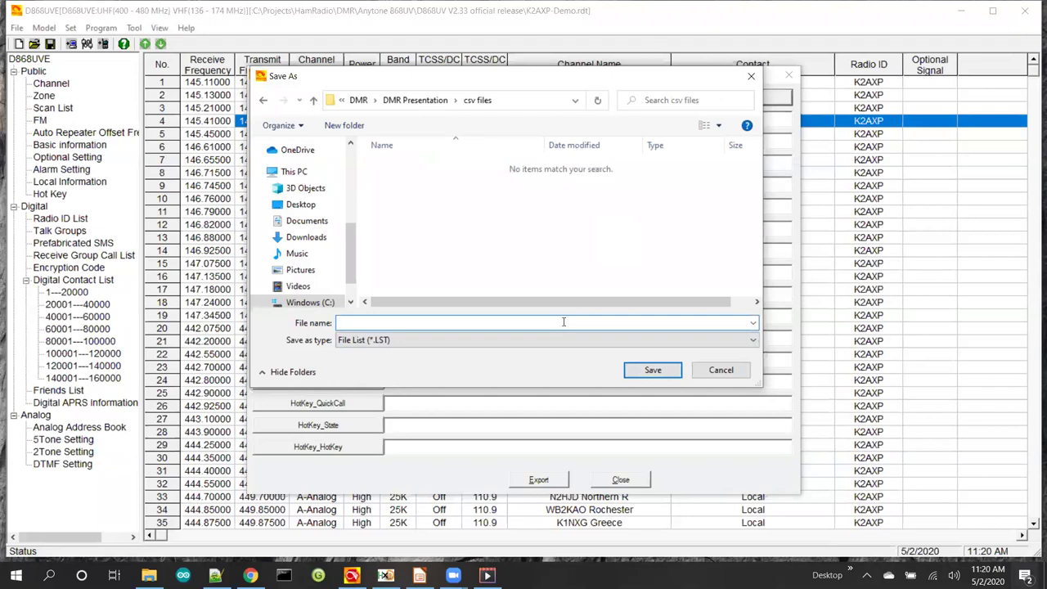
{"action": "type", "text": "files.lst"}
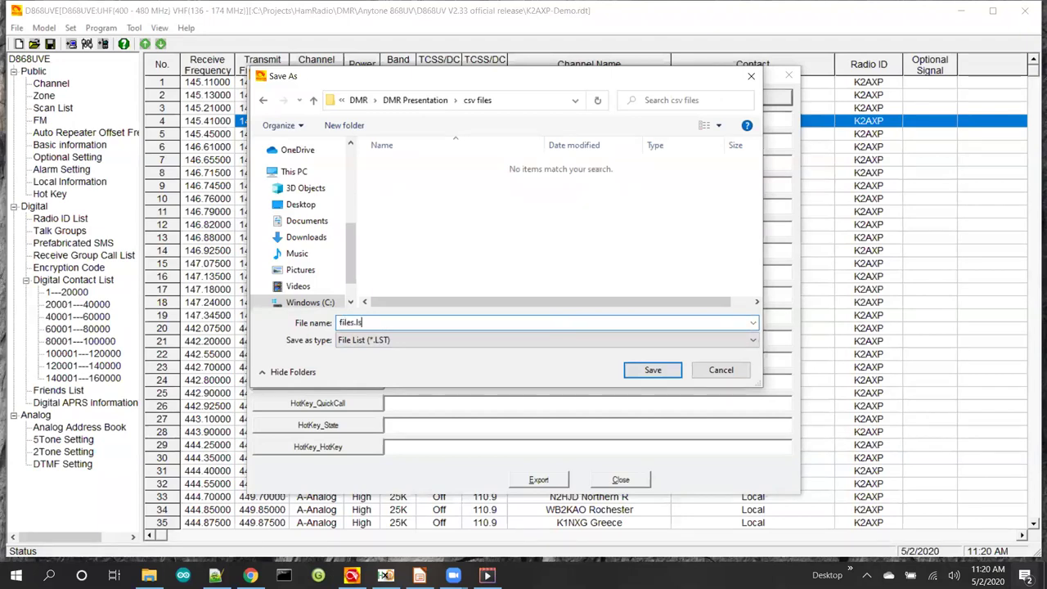
{"action": "left_click", "coordinate": [652, 371]}
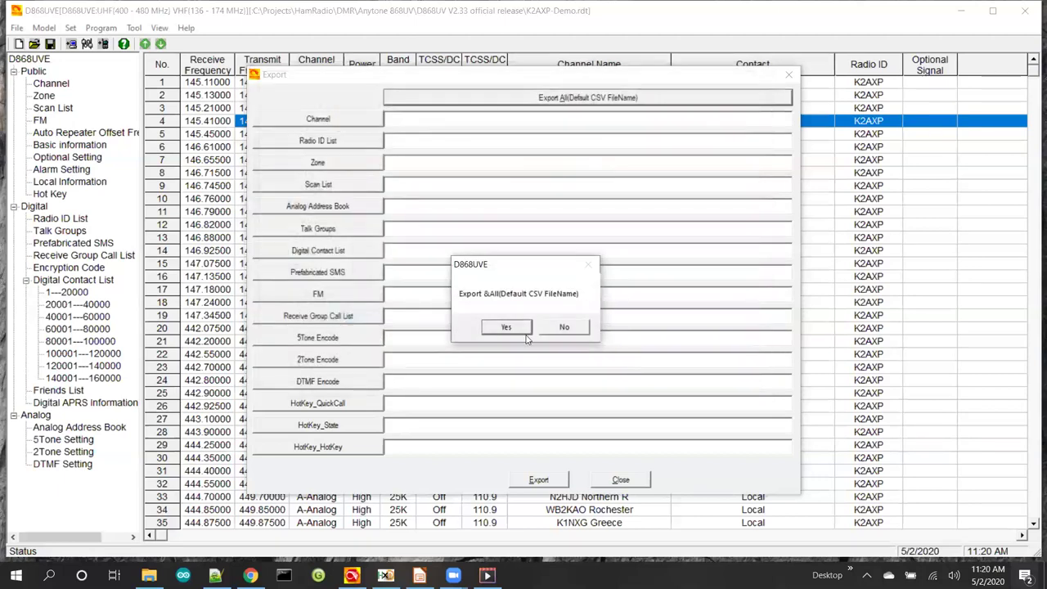
{"action": "left_click", "coordinate": [513, 329]}
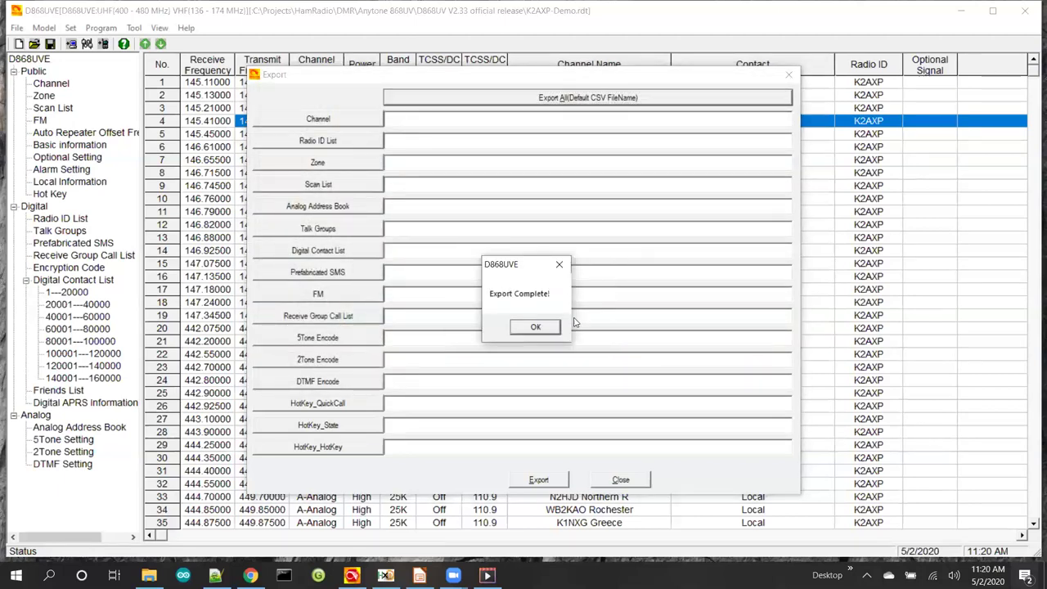
{"action": "left_click", "coordinate": [536, 327]}
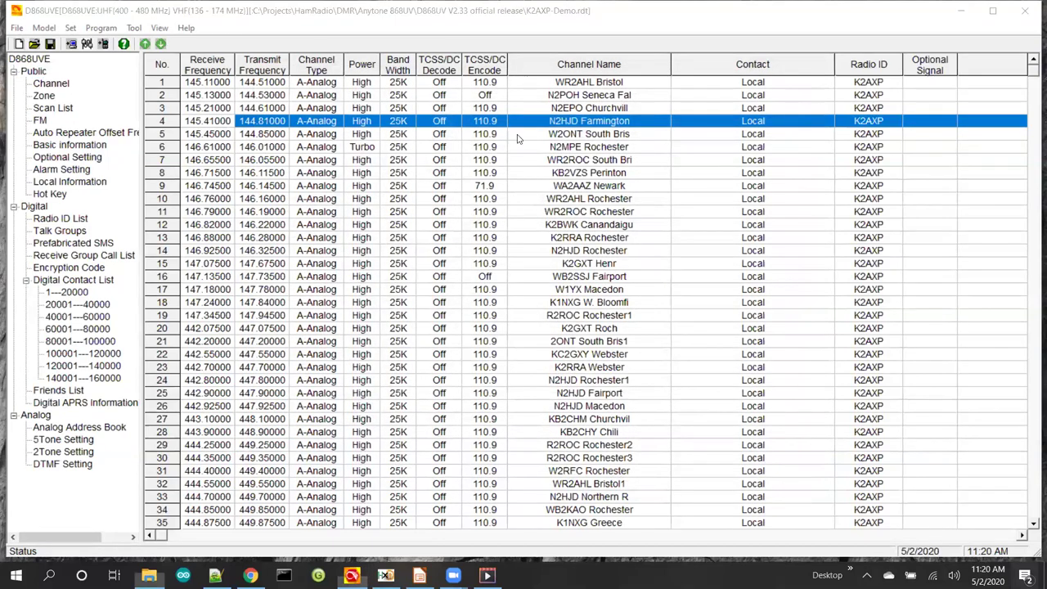
- Switch to File Explorer, open the csv files folder in DMR Presentation and widen the window to show all file details
{"action": "key", "text": "alt+Tab"}
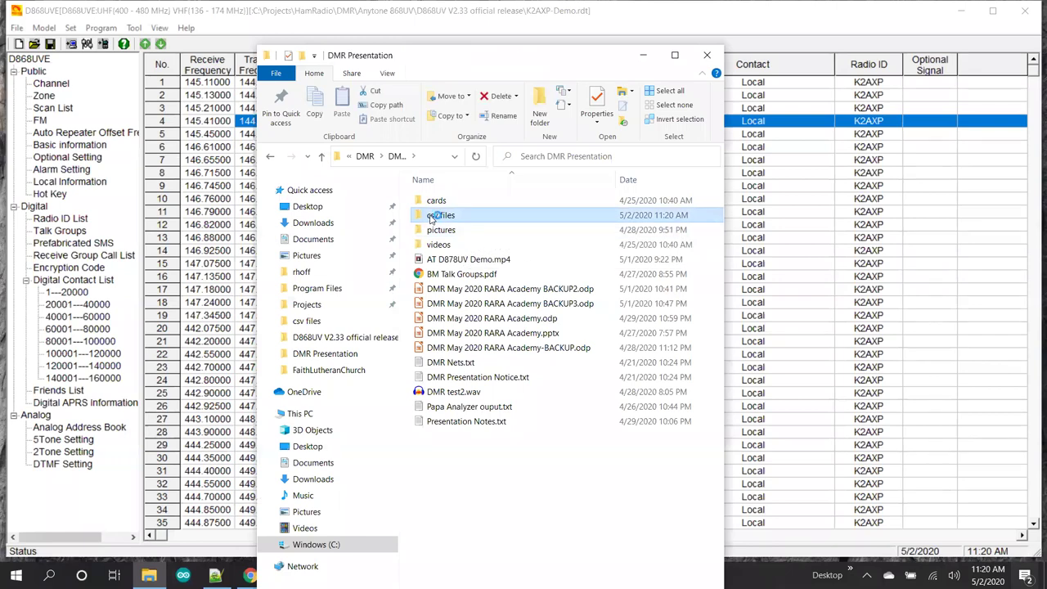
{"action": "double_click", "coordinate": [431, 219]}
{"action": "left_click_drag", "start_coordinate": [524, 55], "coordinate": [504, 30]}
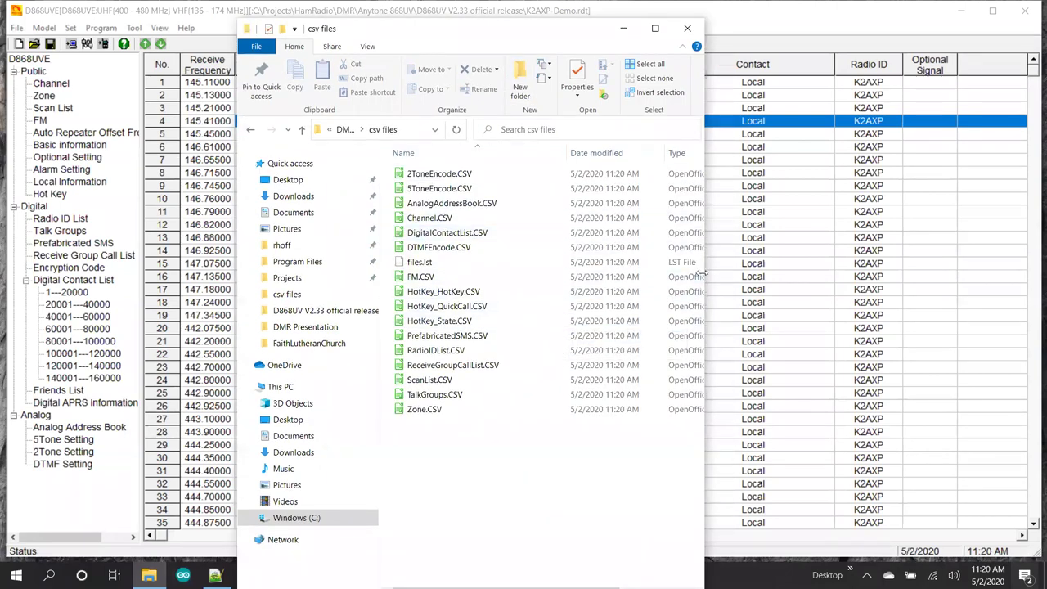
{"action": "left_click_drag", "start_coordinate": [702, 273], "coordinate": [944, 273]}
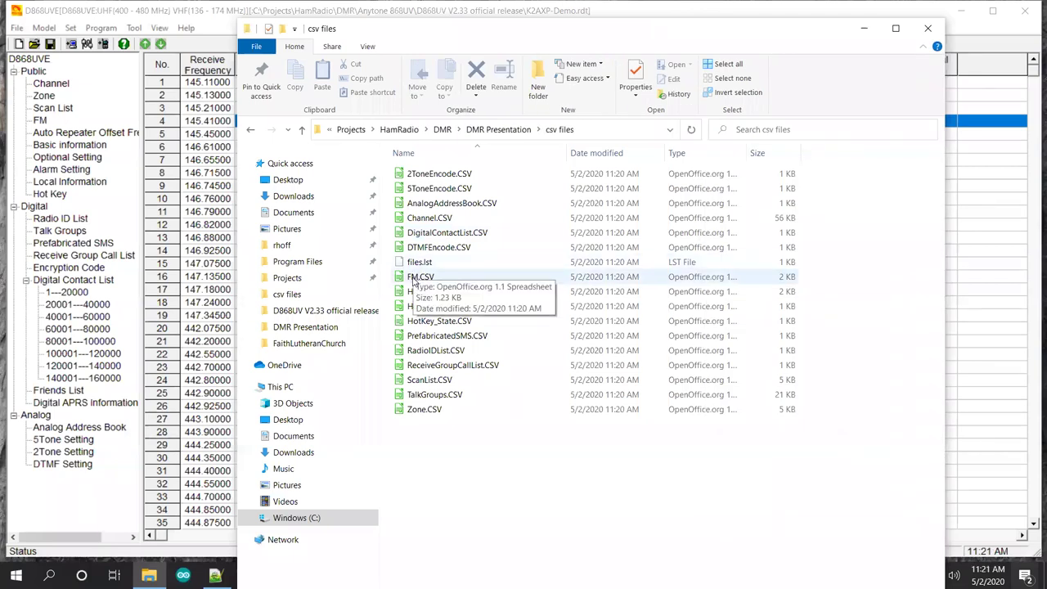
- View the contents of files.lst in Notepad and close it
{"action": "right_click", "coordinate": [420, 262]}
{"action": "left_click", "coordinate": [305, 283]}
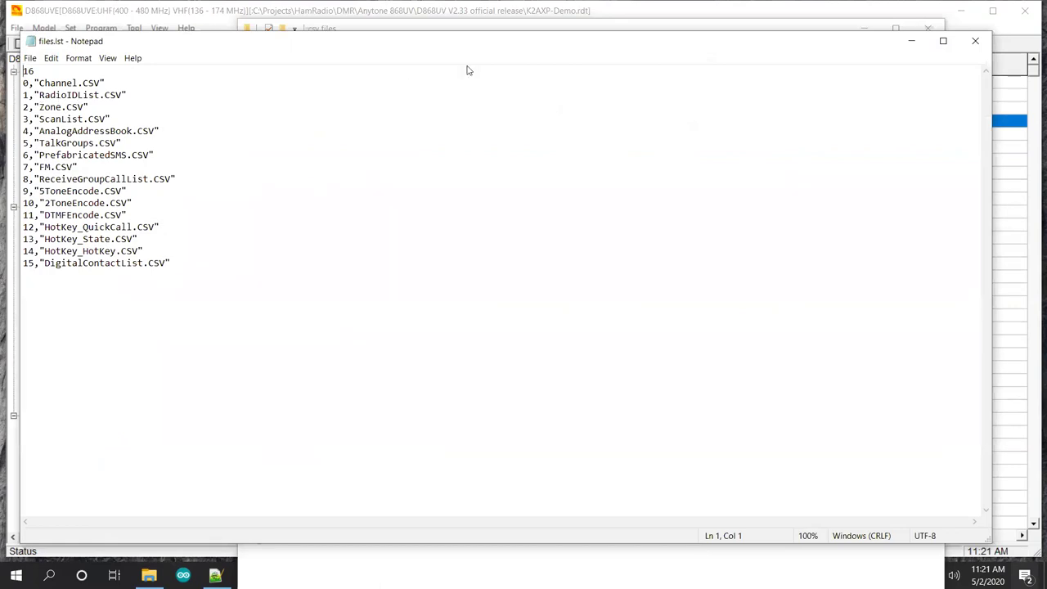
{"action": "left_click", "coordinate": [975, 40]}
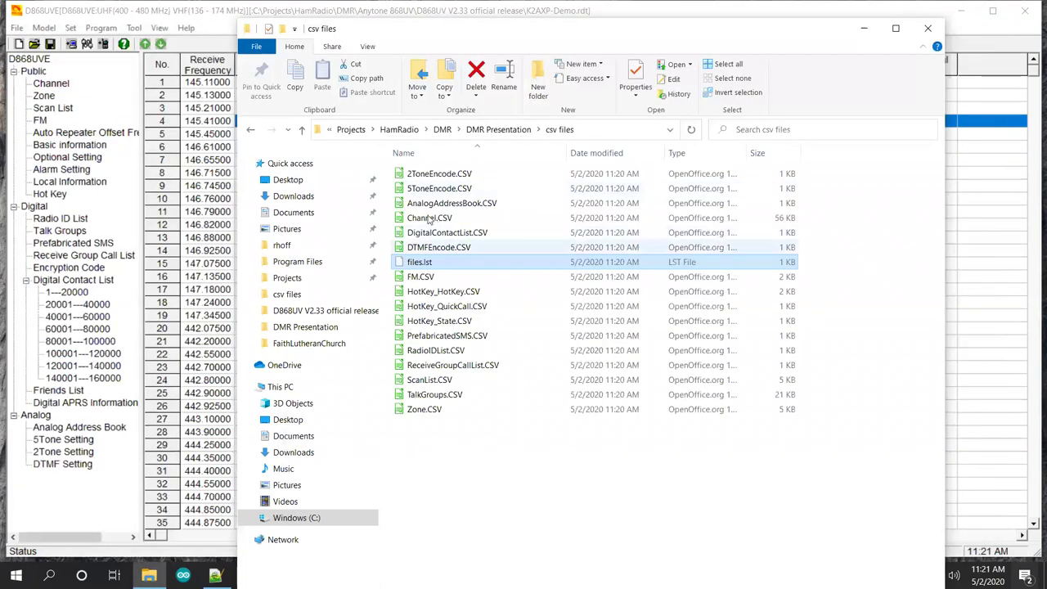
- Open Channel.CSV in LibreOffice Calc and examine the first channel's fields from Channel Name through CTCSS/DCS Encode
{"action": "left_click", "coordinate": [418, 218]}
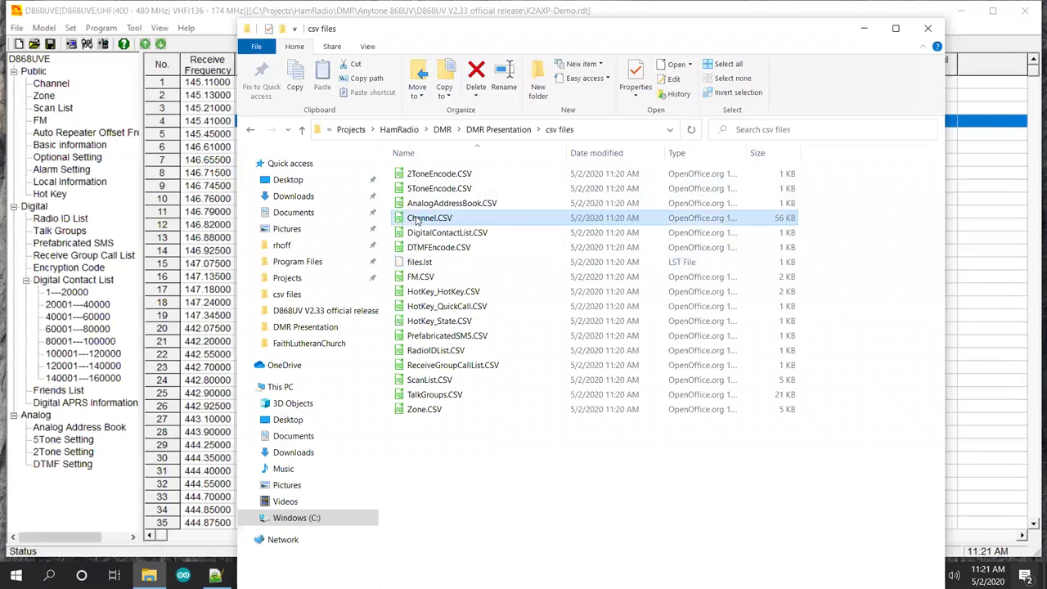
{"action": "double_click", "coordinate": [417, 218]}
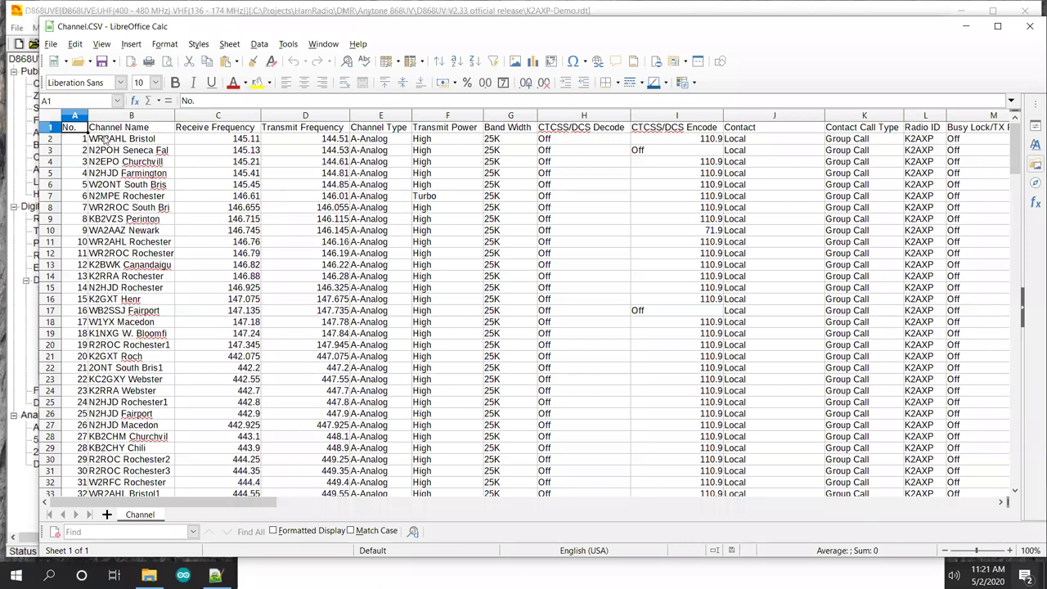
{"action": "left_click", "coordinate": [116, 144]}
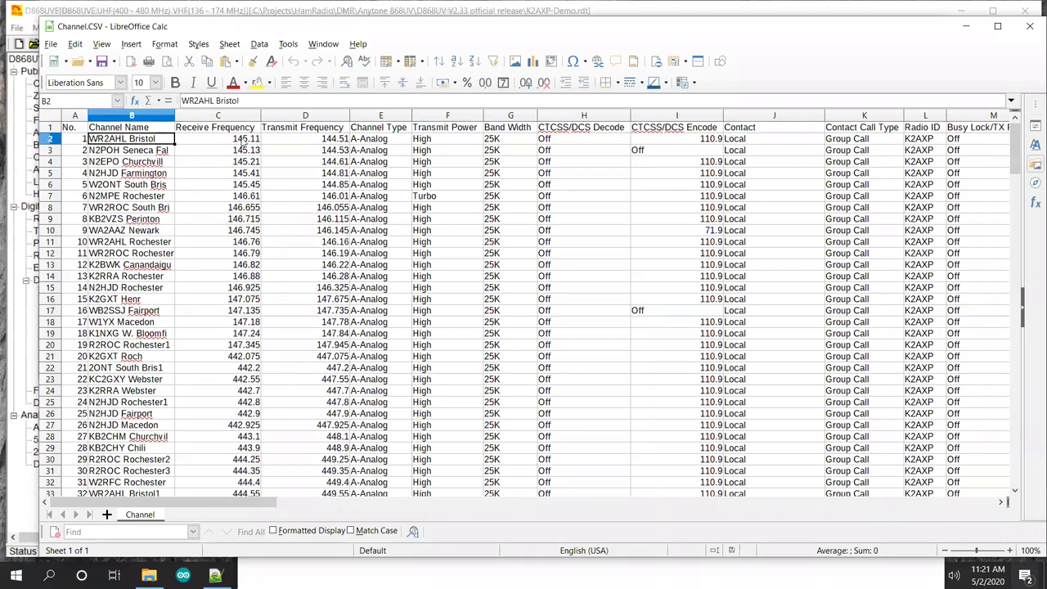
{"action": "left_click", "coordinate": [234, 143]}
{"action": "left_click", "coordinate": [315, 144]}
{"action": "left_click", "coordinate": [386, 142]}
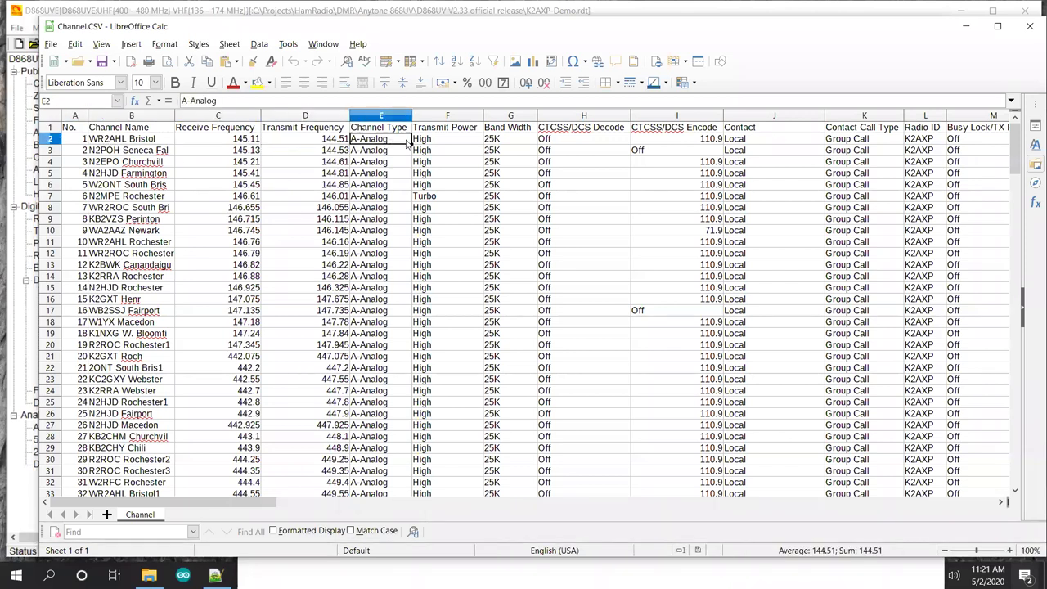
{"action": "left_click", "coordinate": [431, 144]}
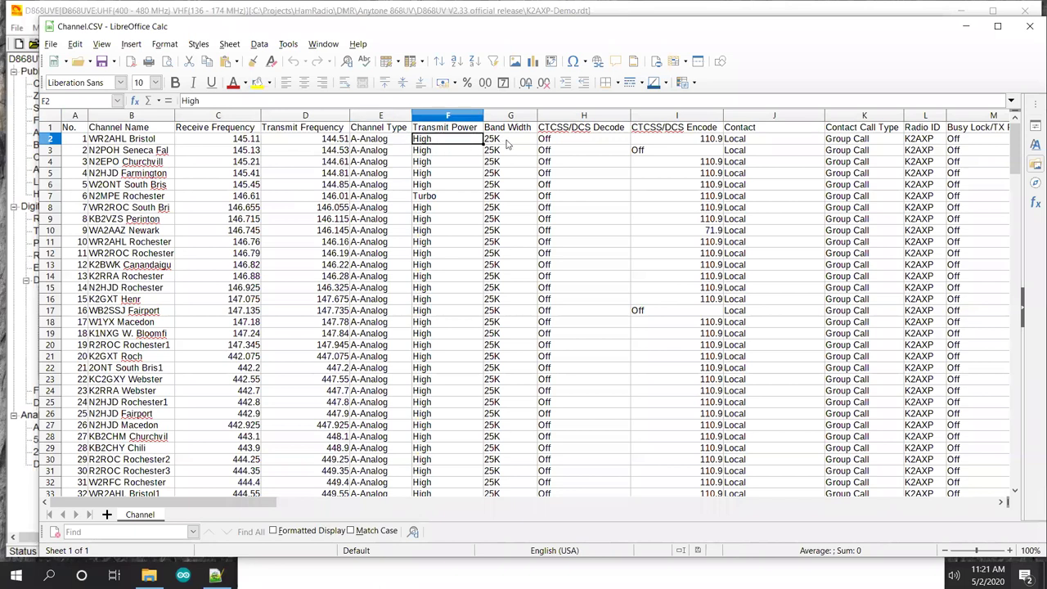
{"action": "left_click", "coordinate": [514, 145]}
{"action": "left_click", "coordinate": [565, 144]}
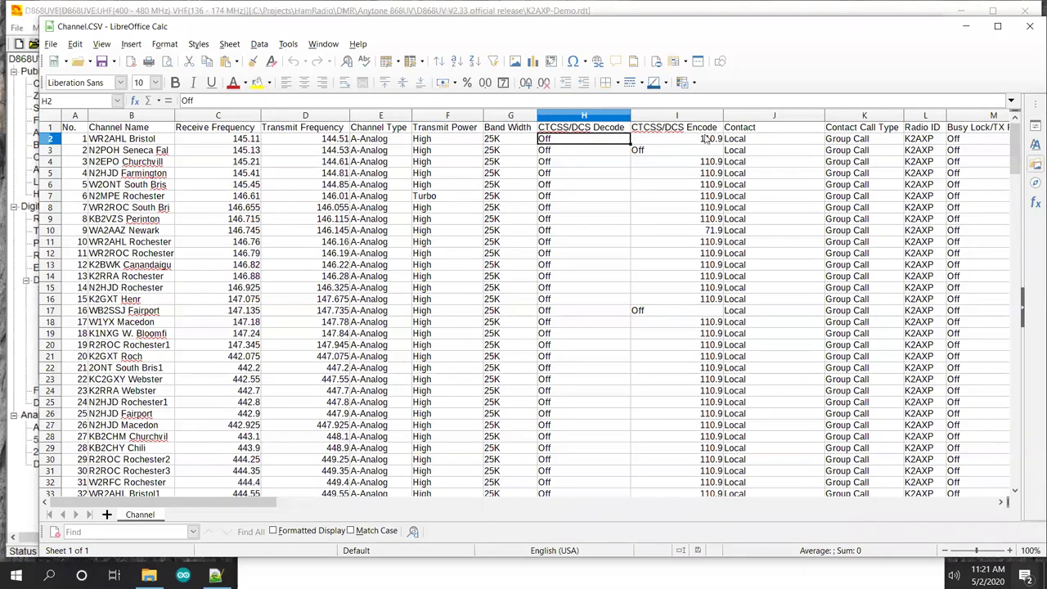
{"action": "left_click", "coordinate": [705, 140]}
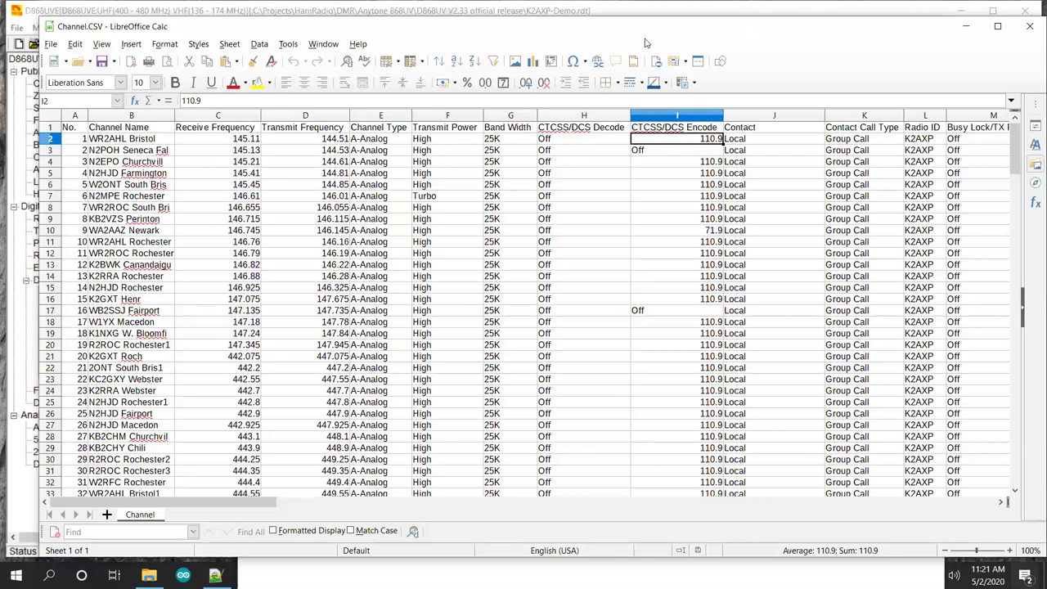
- Look through the channel rows down to the end of Channel.CSV, then minimize Calc and File Explorer to return to D868UVE
{"action": "left_click_drag", "start_coordinate": [689, 42], "coordinate": [650, 49]}
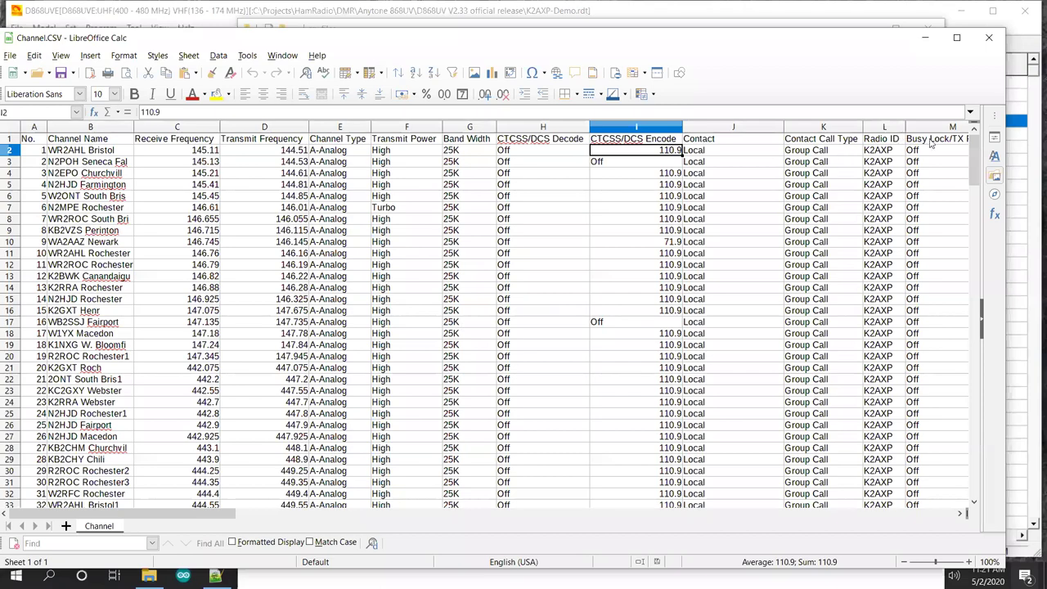
{"action": "scroll", "coordinate": [973, 258], "scroll_direction": "down", "scroll_amount": 5}
{"action": "left_click_drag", "start_coordinate": [973, 257], "coordinate": [980, 483]}
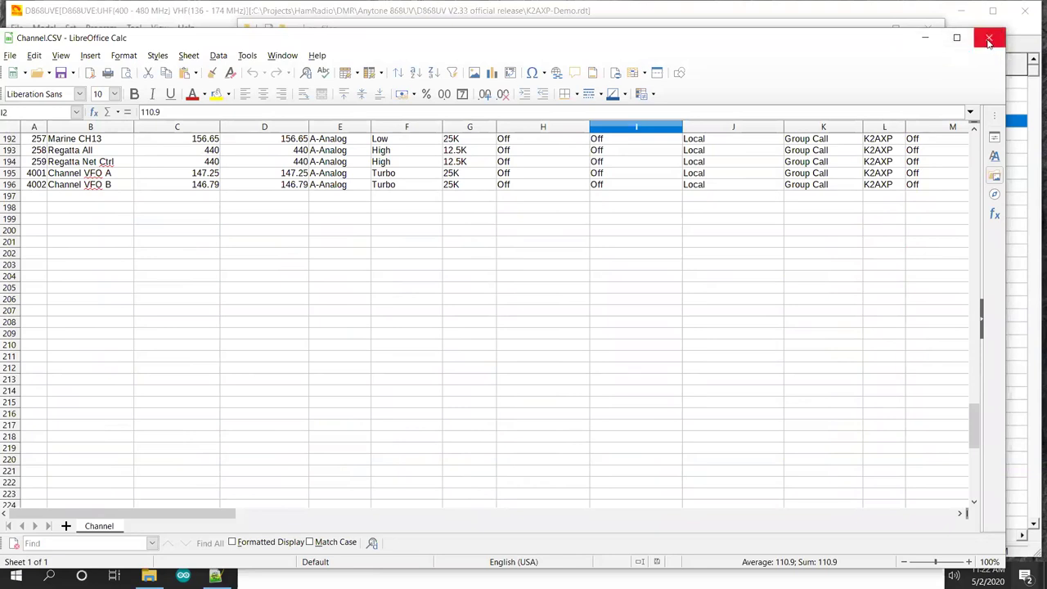
{"action": "left_click", "coordinate": [925, 38]}
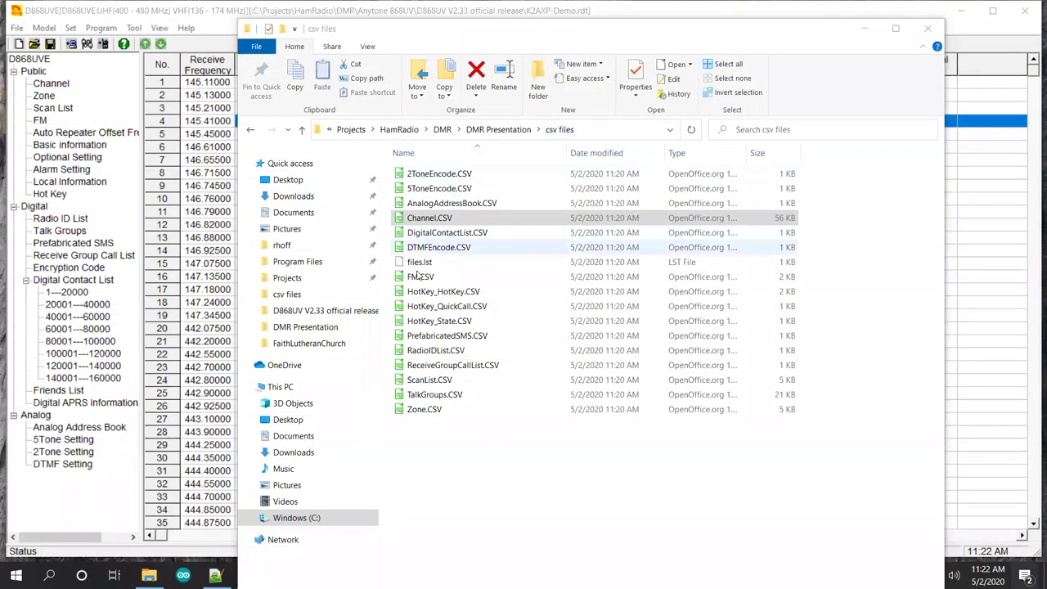
{"action": "left_click", "coordinate": [864, 29]}
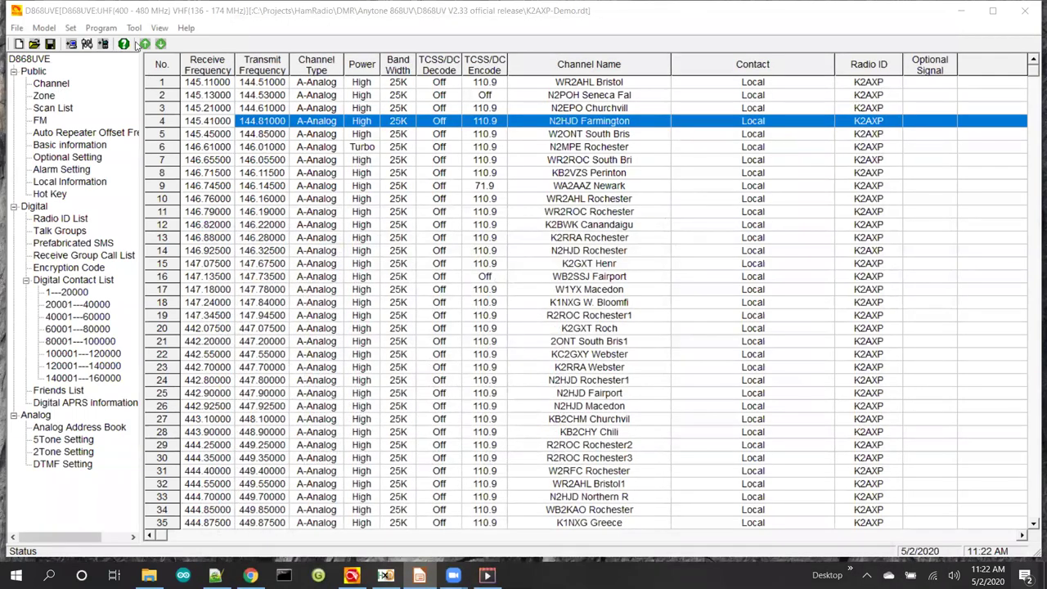
{"action": "left_click", "coordinate": [158, 29]}
{"action": "mouse_move", "coordinate": [186, 29]}
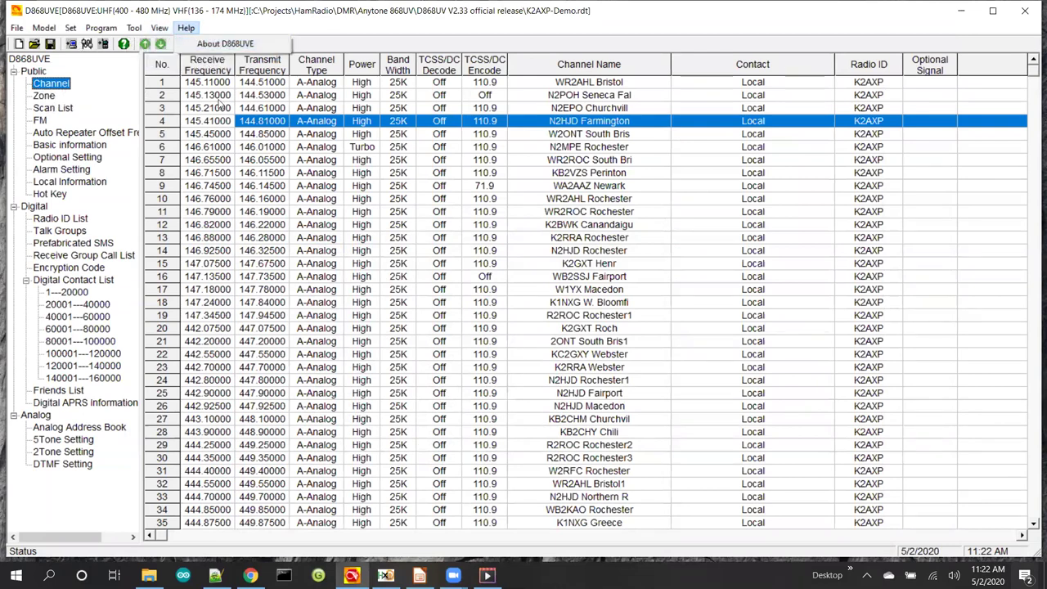
- Show the zone list and look at the Rochester Zone, Greece Zone and Analog entries
{"action": "left_click", "coordinate": [48, 98]}
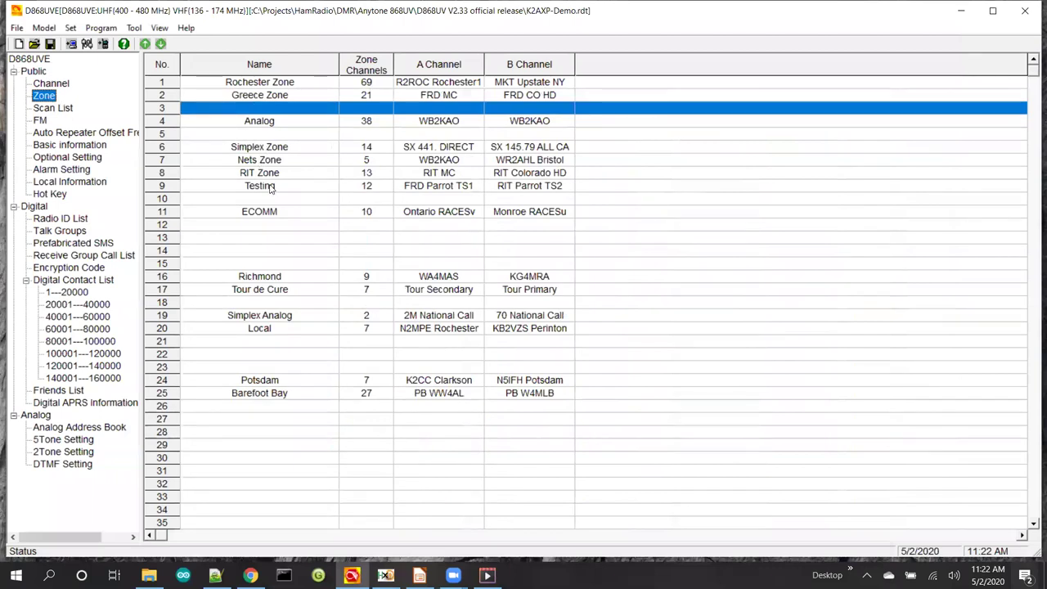
{"action": "left_click", "coordinate": [291, 85]}
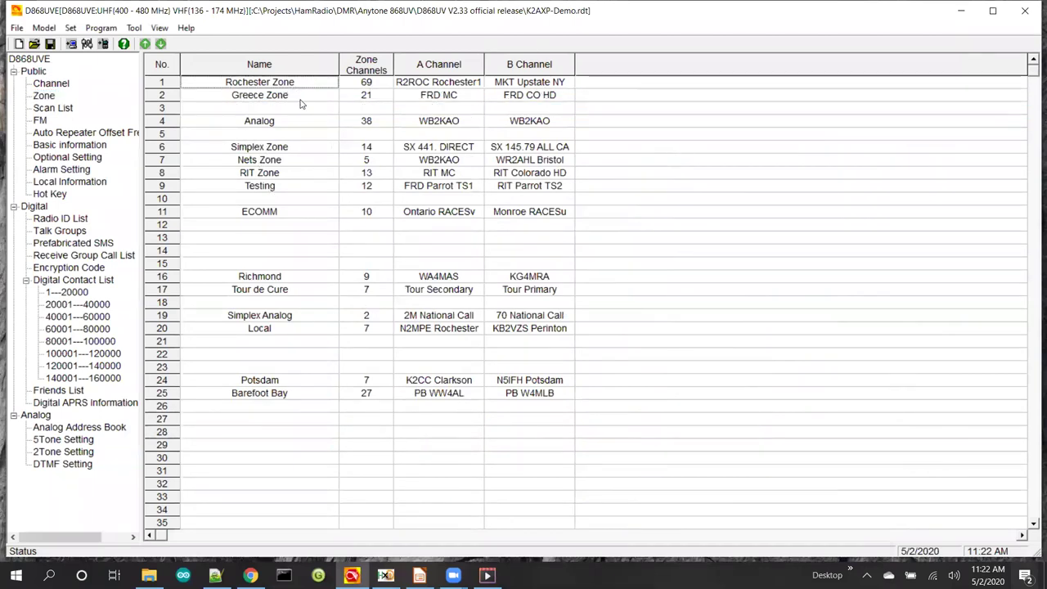
{"action": "left_click", "coordinate": [278, 97]}
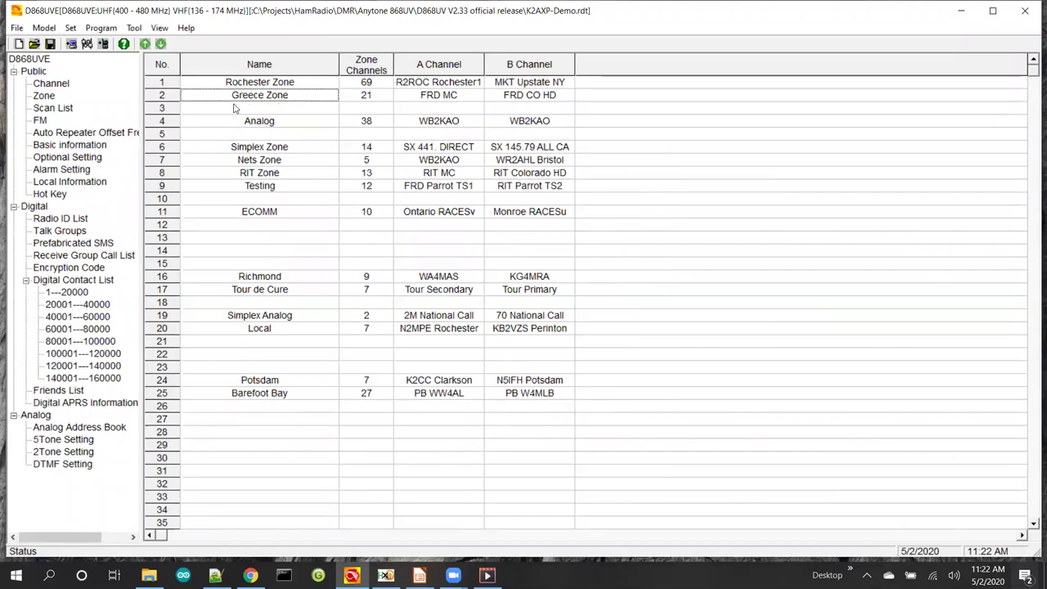
{"action": "left_click", "coordinate": [283, 122]}
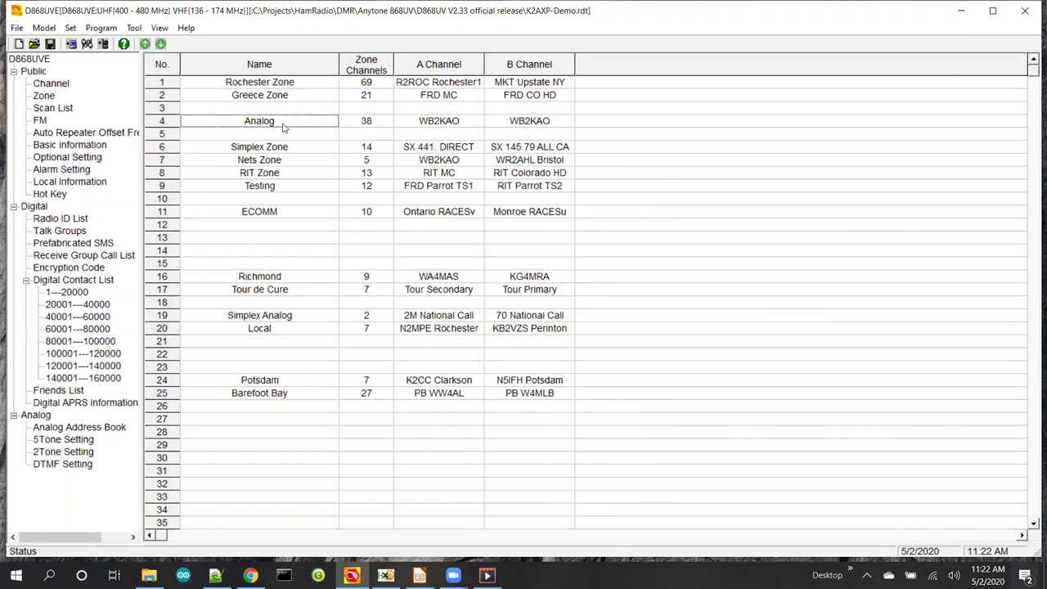
- Open Simplex Zone from the zone list, review its channel members and A/B channels, and close it without changes
{"action": "left_click", "coordinate": [293, 150]}
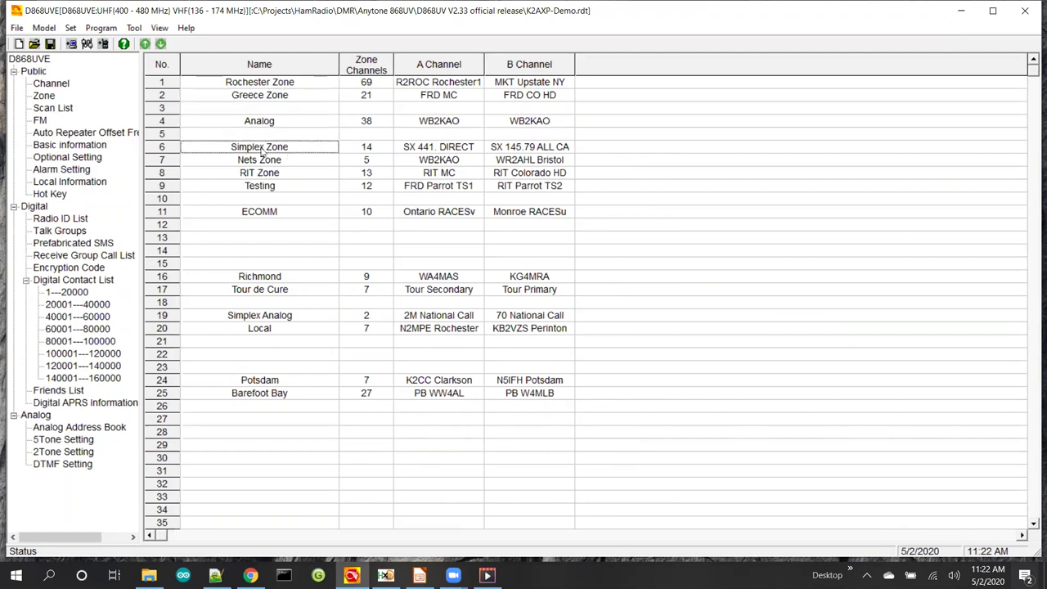
{"action": "double_click", "coordinate": [172, 149]}
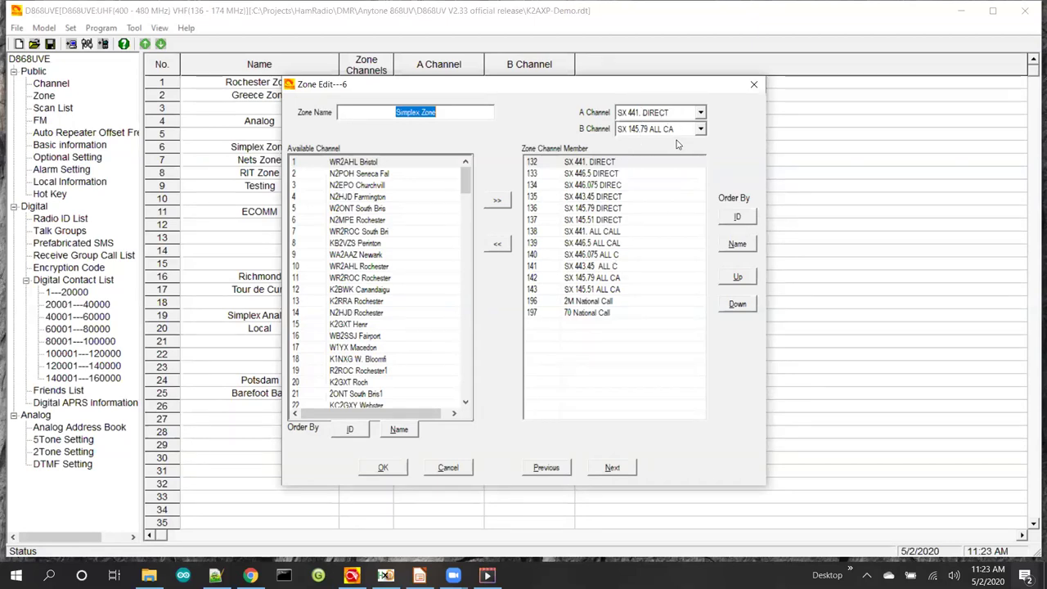
{"action": "left_click", "coordinate": [753, 86]}
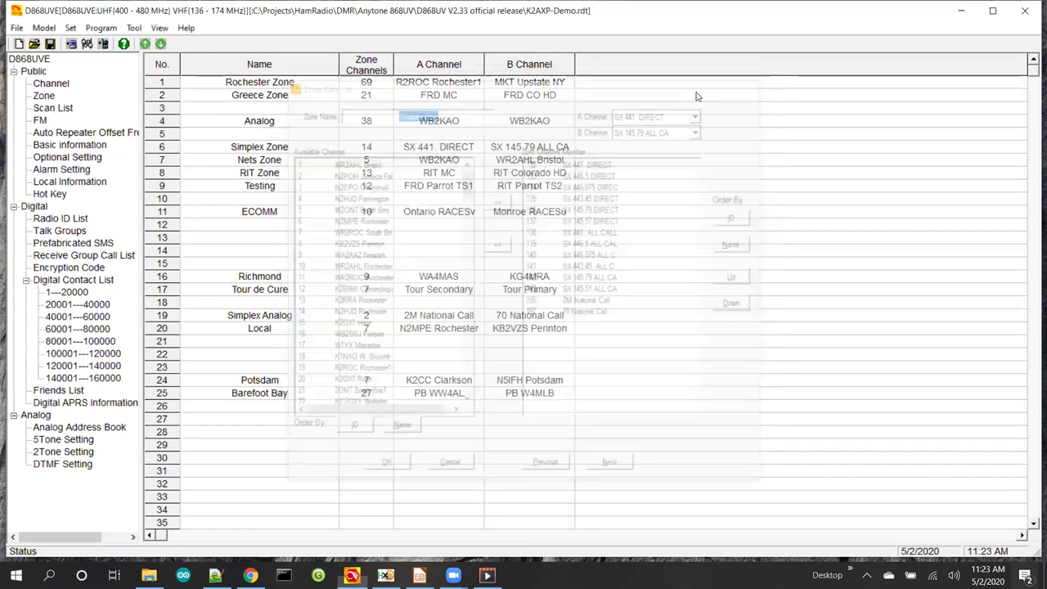
- Show the scan lists, review the channel members and scan settings of the Simplex list in row 6, and close it
{"action": "left_click", "coordinate": [48, 113]}
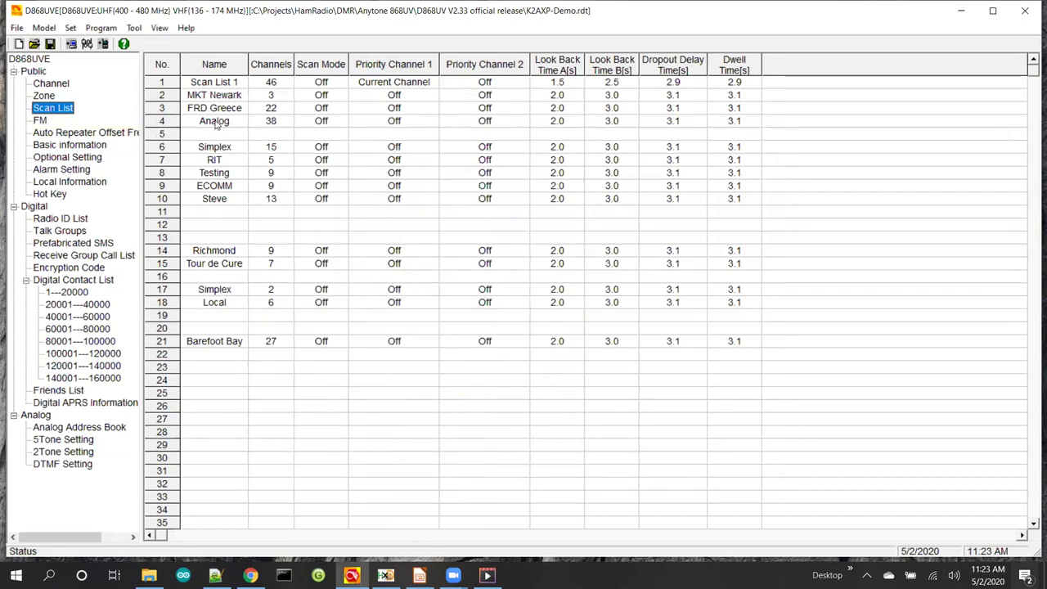
{"action": "double_click", "coordinate": [224, 148]}
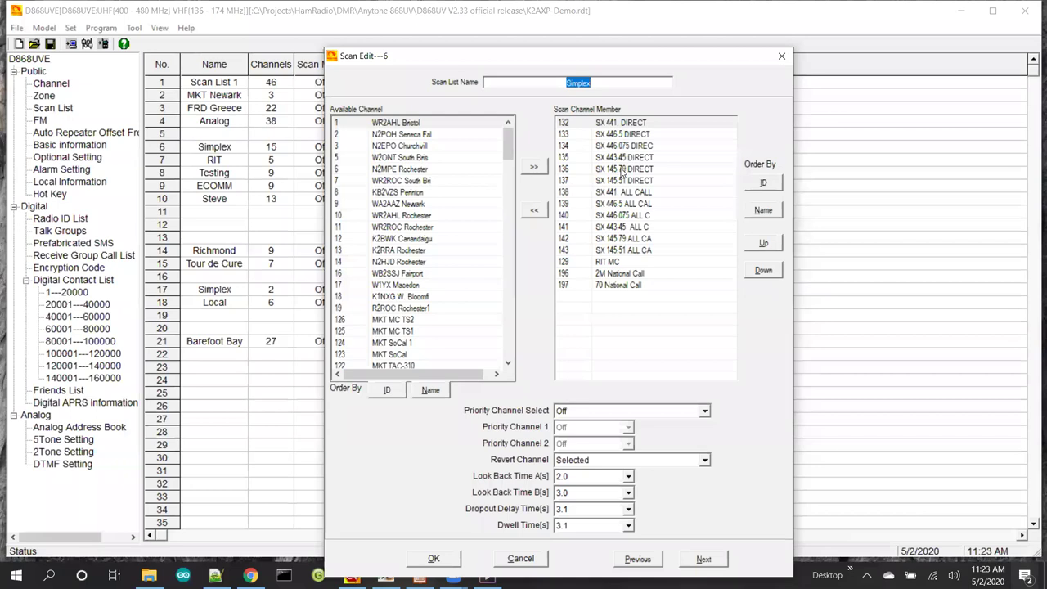
{"action": "left_click", "coordinate": [782, 57]}
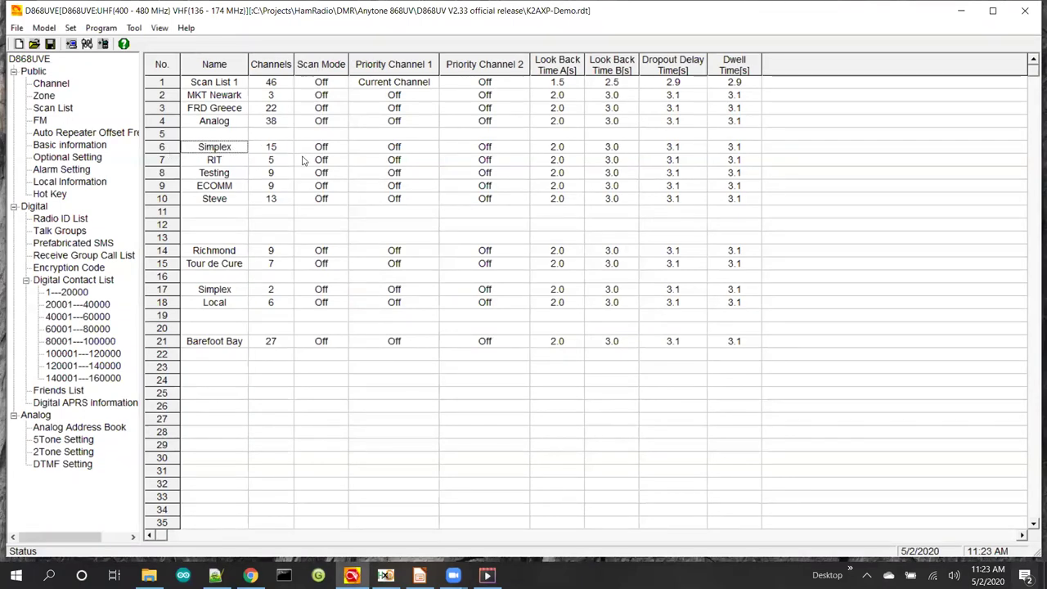
- Review the RIT scan list's channel members, close it, and look at the Tour de Cure and Barefoot Bay scan lists
{"action": "left_click", "coordinate": [228, 164]}
{"action": "double_click", "coordinate": [163, 161]}
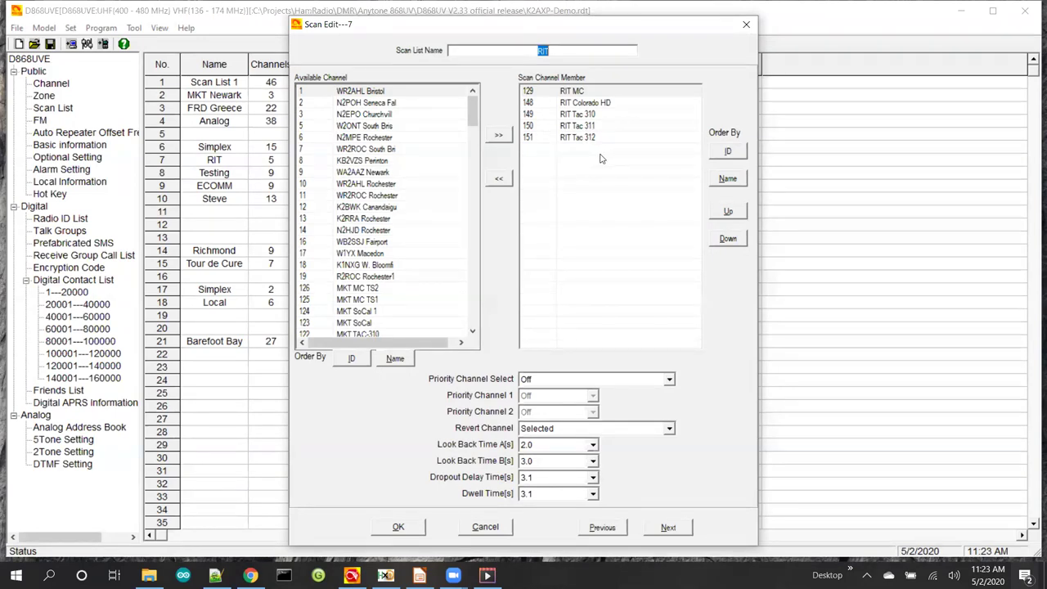
{"action": "left_click", "coordinate": [746, 27]}
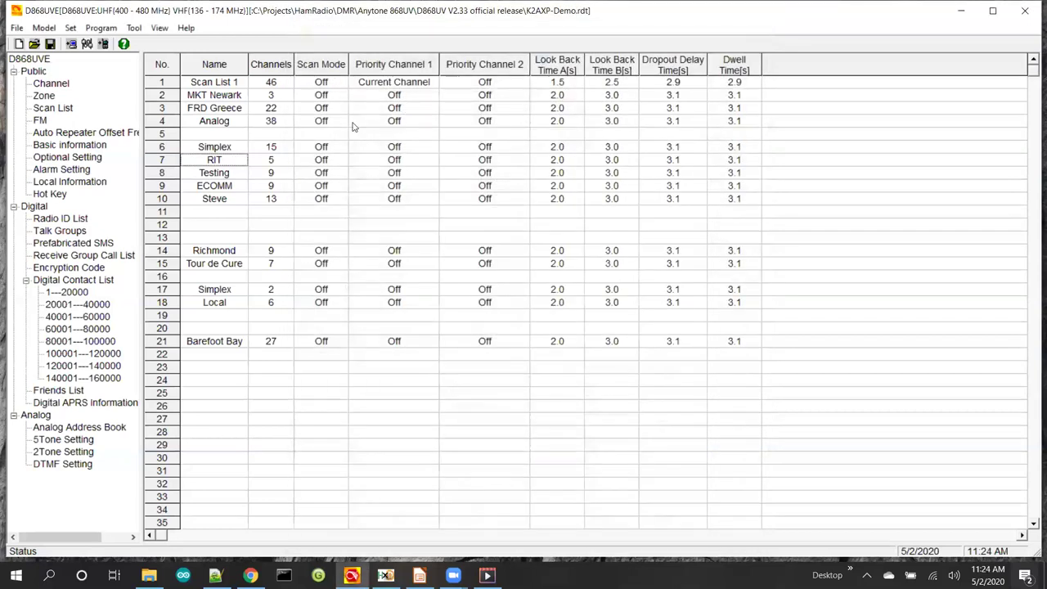
{"action": "left_click", "coordinate": [216, 265]}
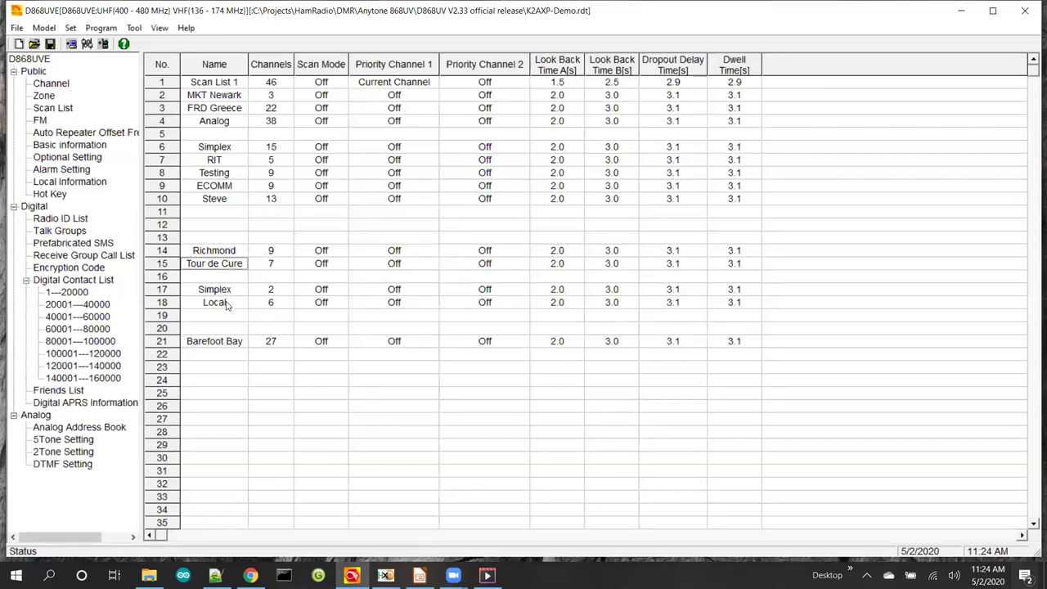
{"action": "left_click", "coordinate": [226, 346]}
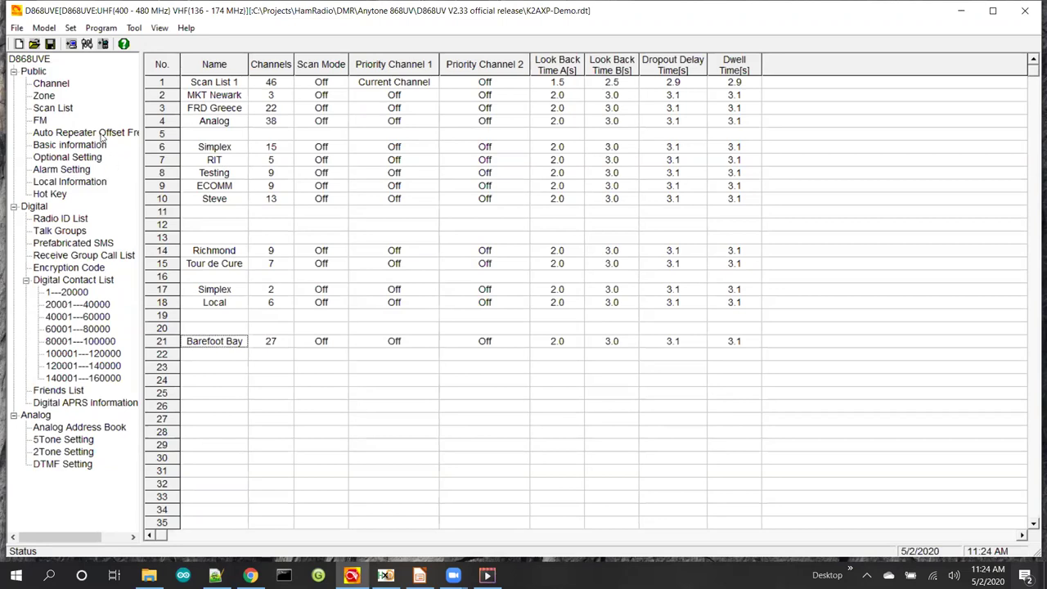
- Show the FM broadcast frequency list, and view and close the radio's Basic Information
{"action": "left_click", "coordinate": [41, 120]}
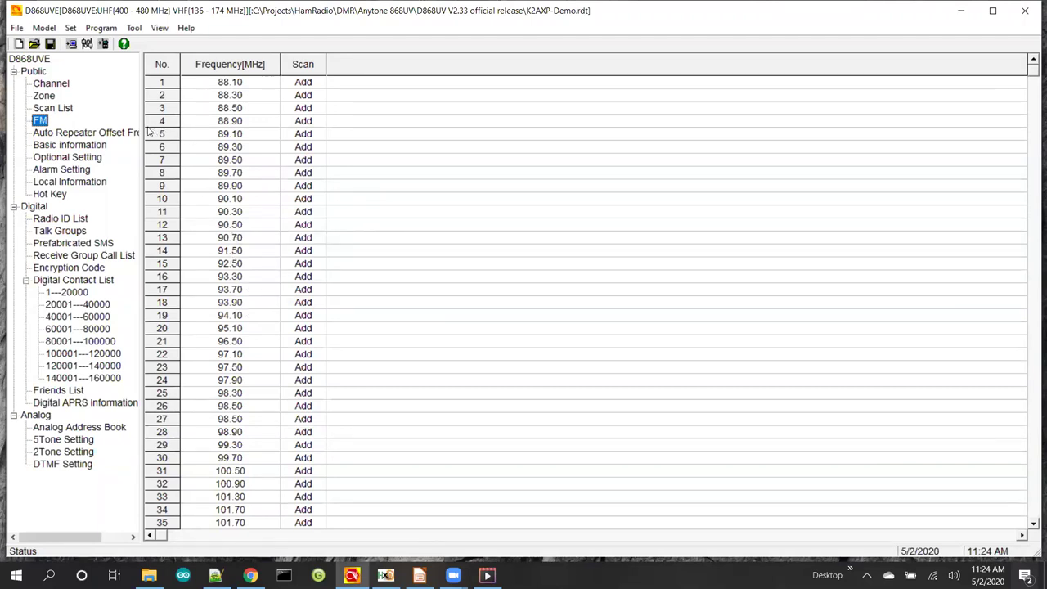
{"action": "double_click", "coordinate": [72, 145]}
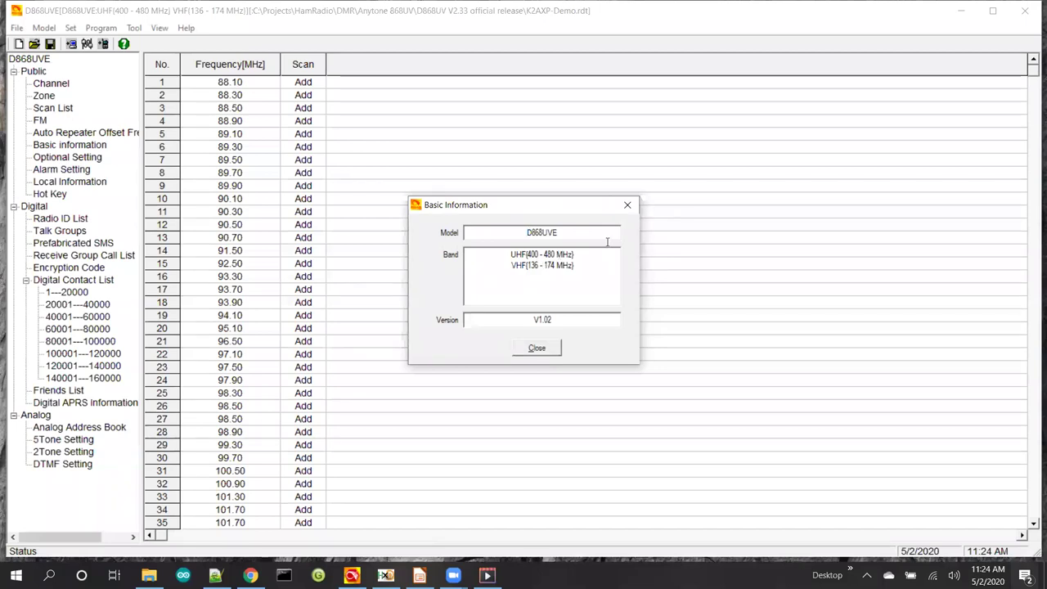
{"action": "left_click", "coordinate": [627, 206]}
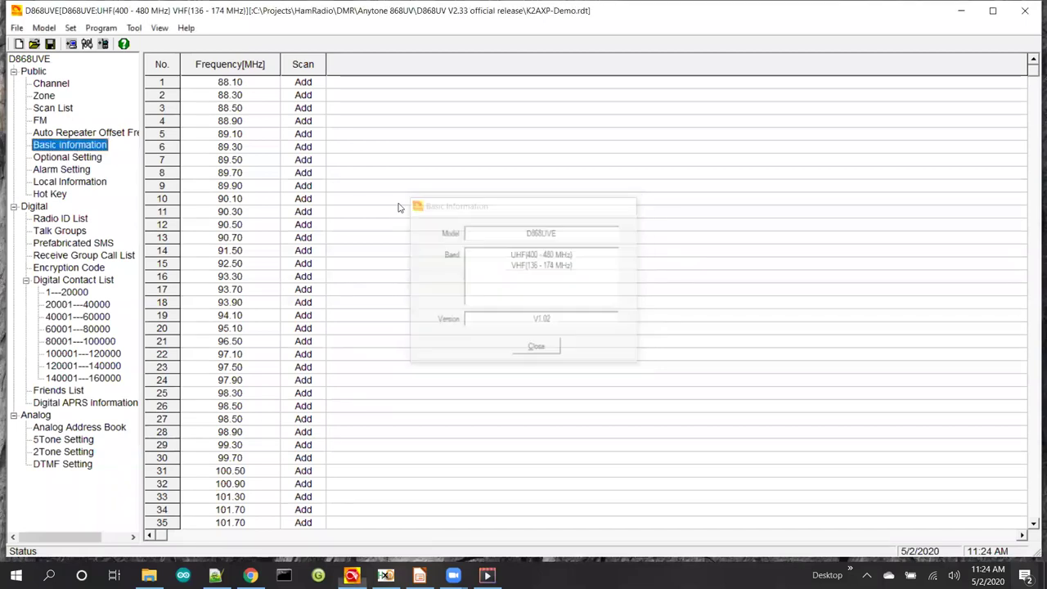
- Review the Power-on, Display, GPS/Ranging, VFO Scan and Auto repeater options in Optional Setting and close it without changes
{"action": "left_click", "coordinate": [97, 162]}
{"action": "double_click", "coordinate": [98, 161]}
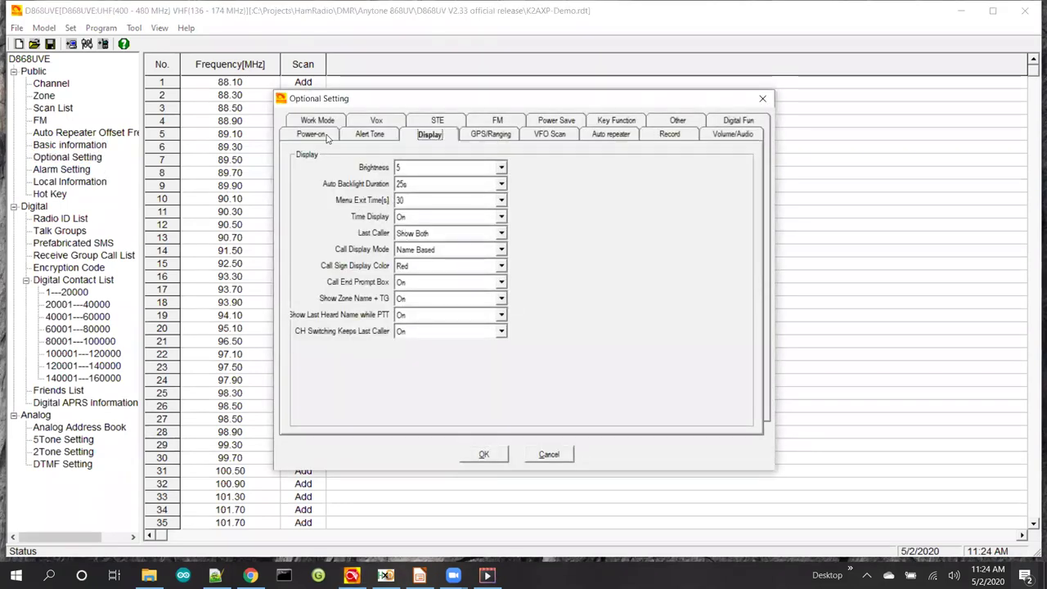
{"action": "left_click", "coordinate": [331, 137]}
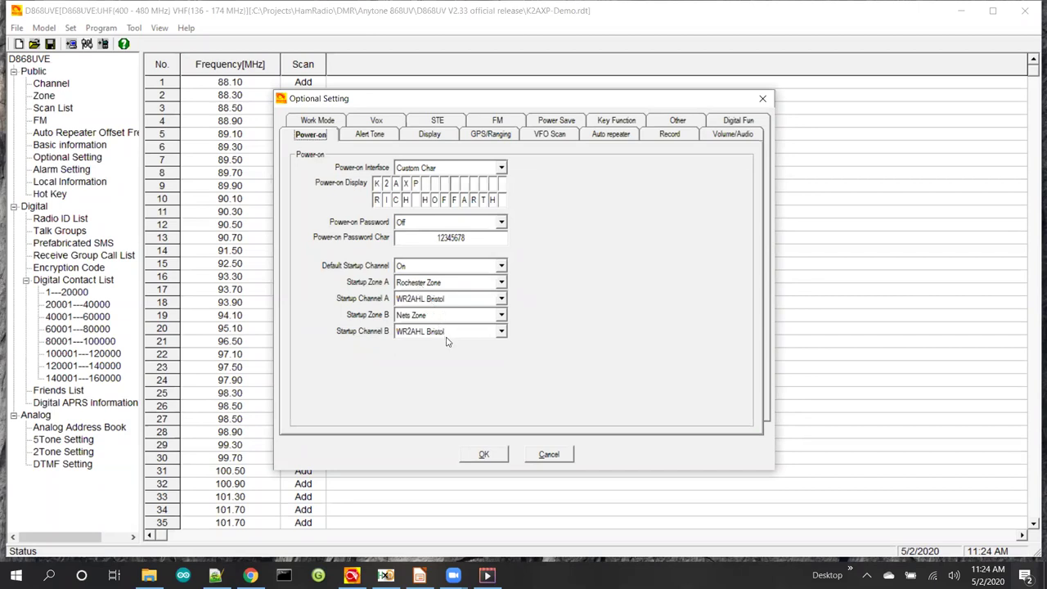
{"action": "left_click", "coordinate": [426, 141]}
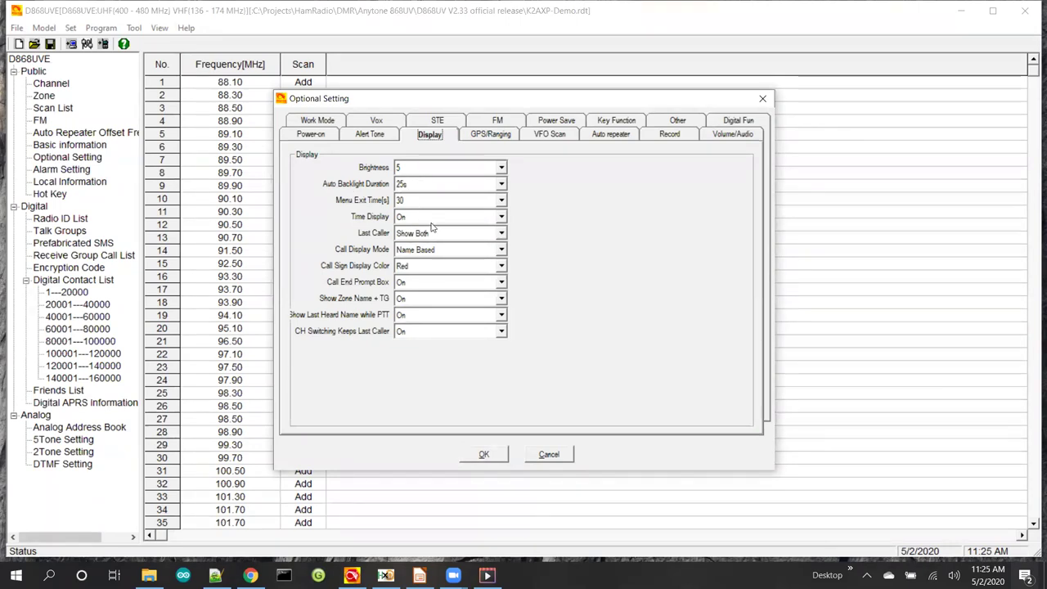
{"action": "left_click", "coordinate": [494, 138]}
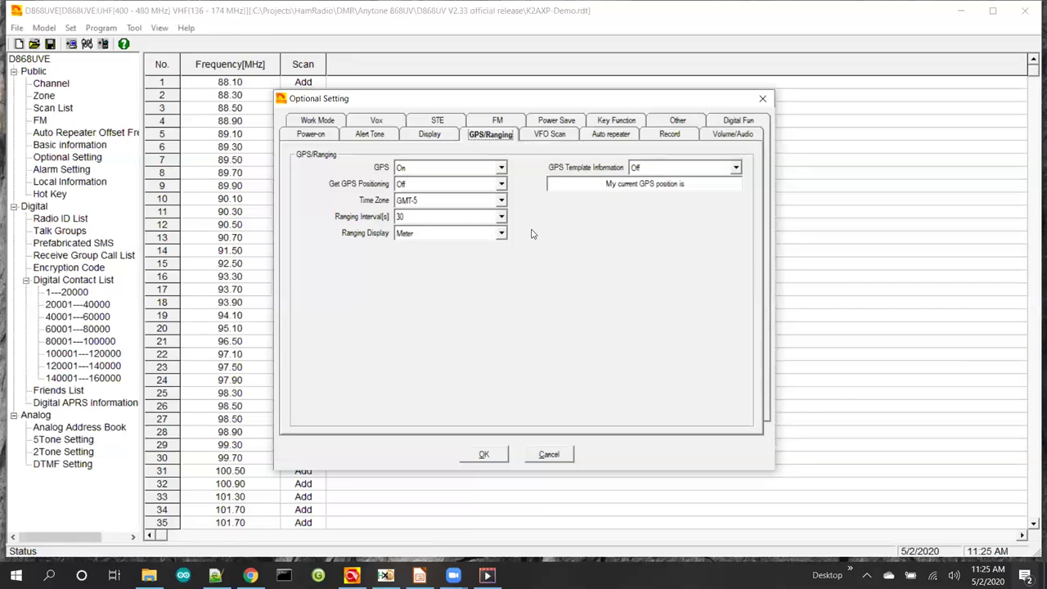
{"action": "left_click", "coordinate": [551, 135]}
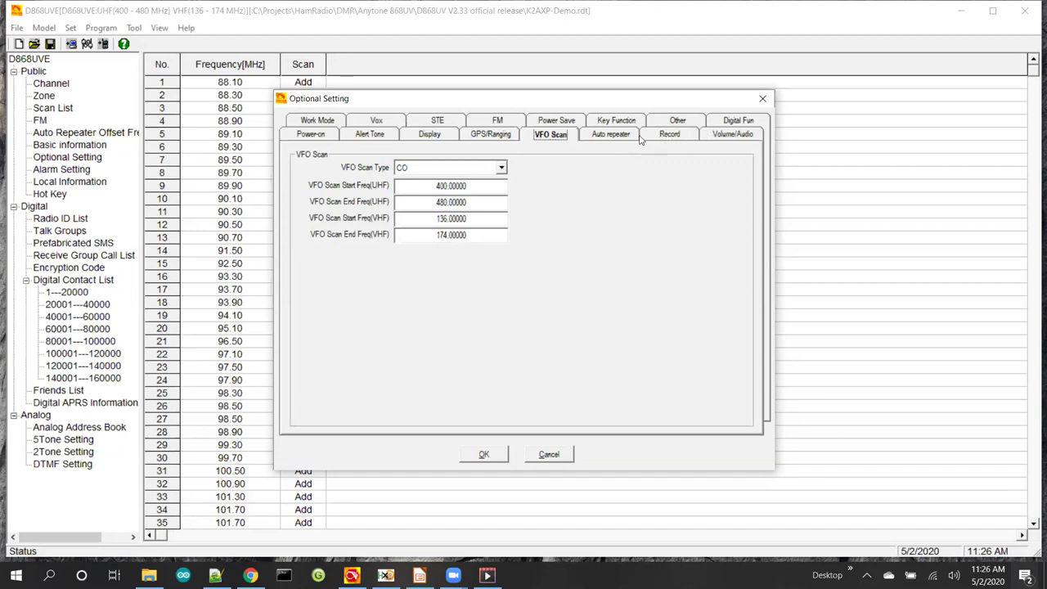
{"action": "left_click", "coordinate": [608, 137]}
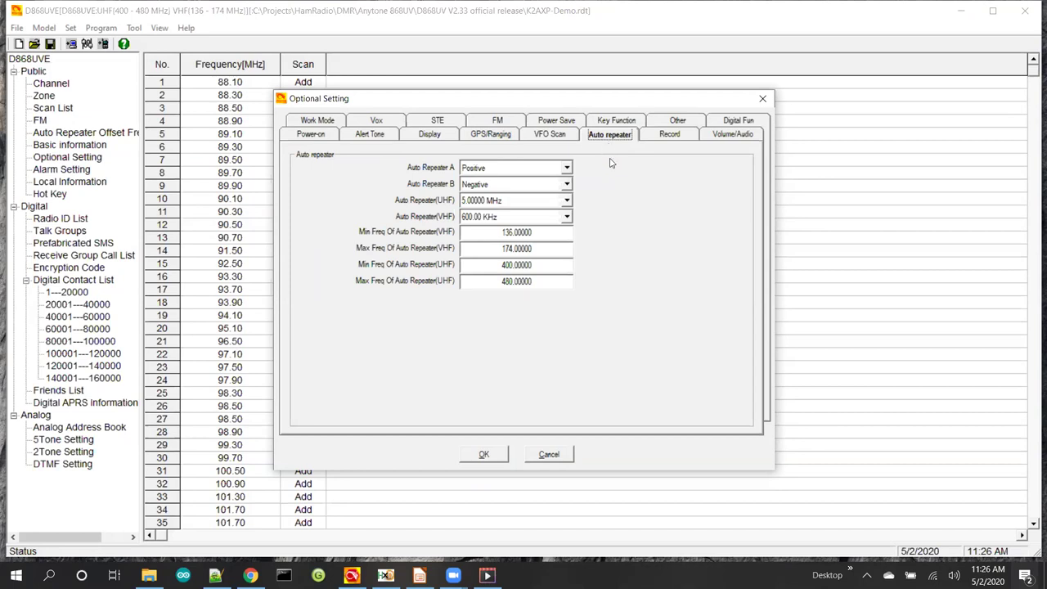
{"action": "left_click", "coordinate": [761, 100]}
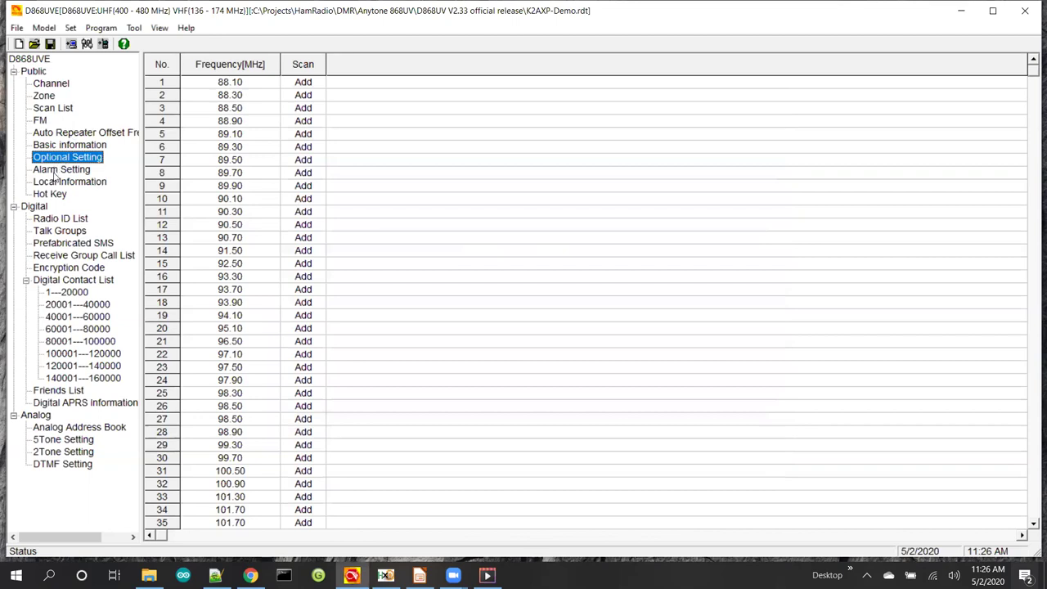
- Show the Radio ID List and look at the first entry's radio ID and the empty row below it
{"action": "left_click", "coordinate": [59, 219]}
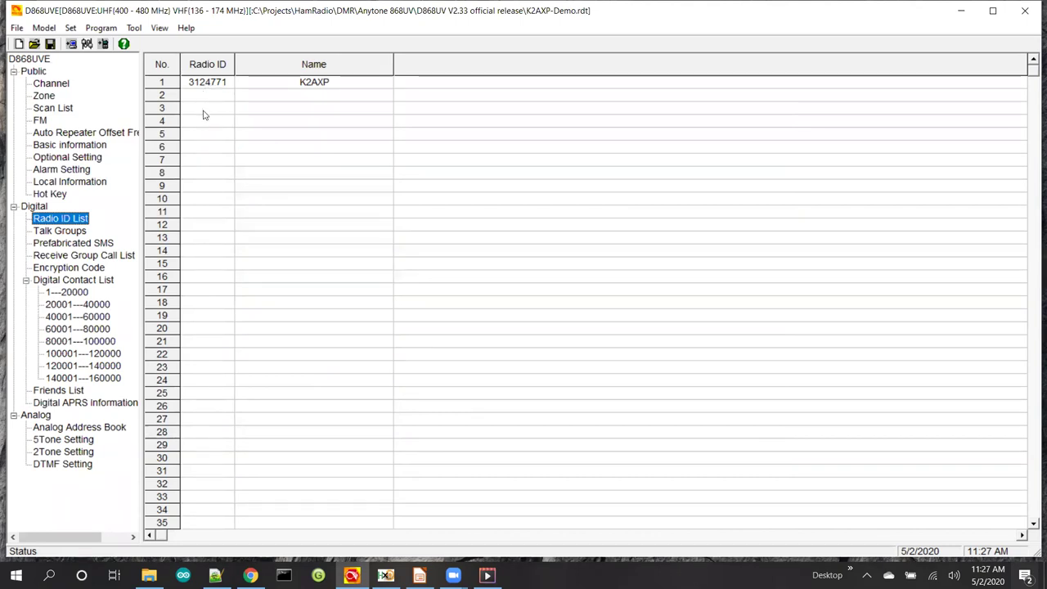
{"action": "left_click", "coordinate": [224, 135]}
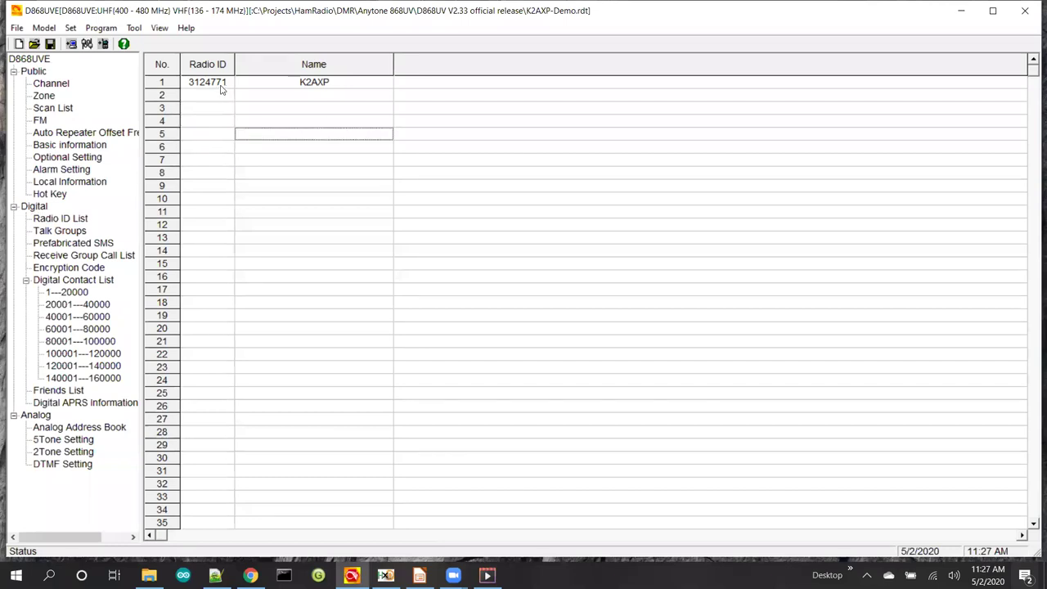
{"action": "left_click", "coordinate": [219, 87]}
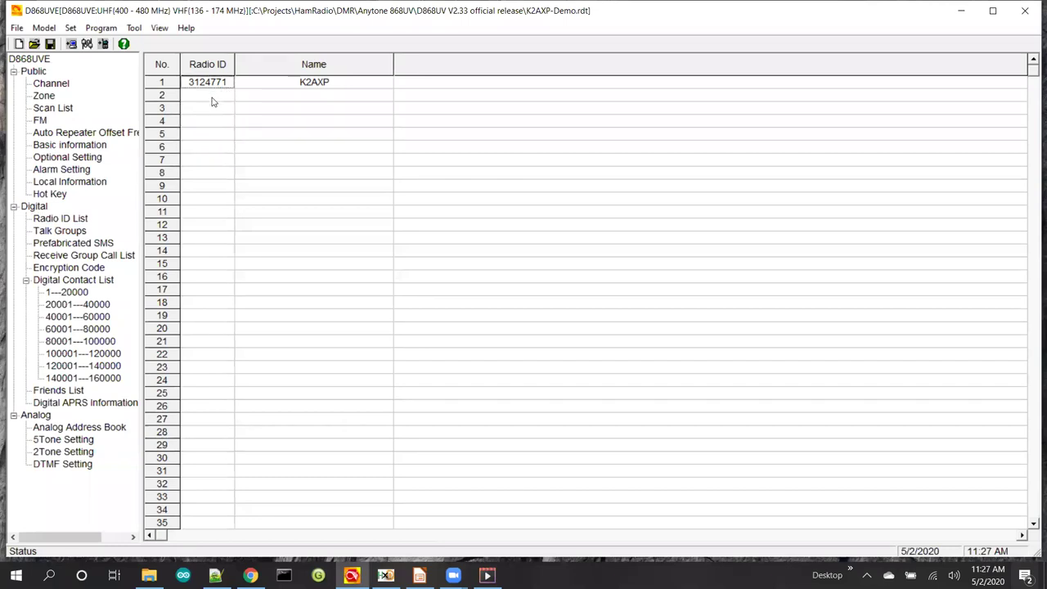
{"action": "left_click", "coordinate": [211, 96]}
- Show the talk groups and look at the ALL CALL entry near the end of the list
{"action": "left_click", "coordinate": [52, 232]}
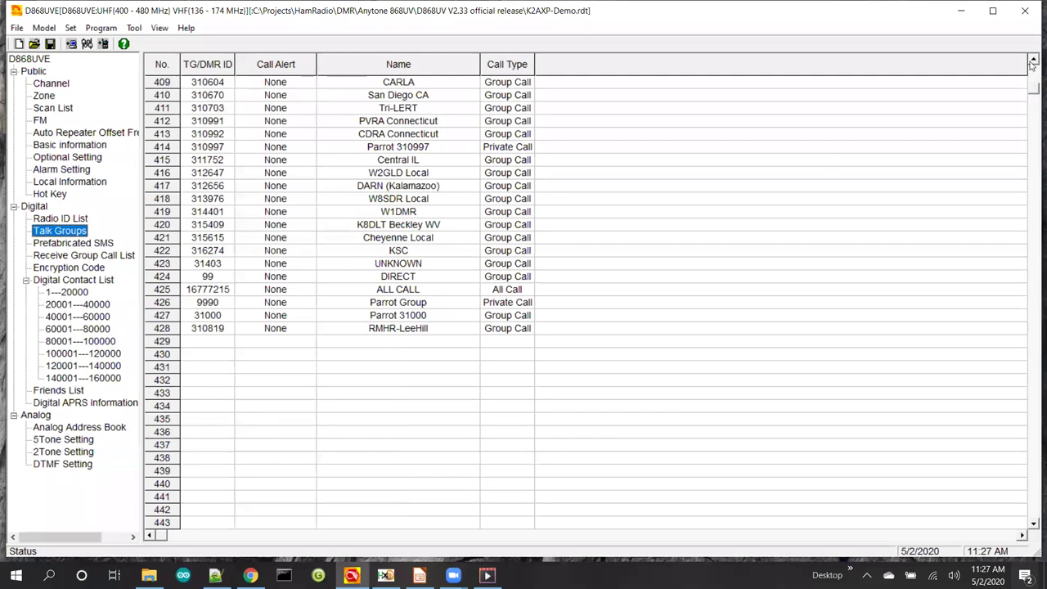
{"action": "scroll", "coordinate": [1014, 86], "scroll_direction": "up", "scroll_amount": 1}
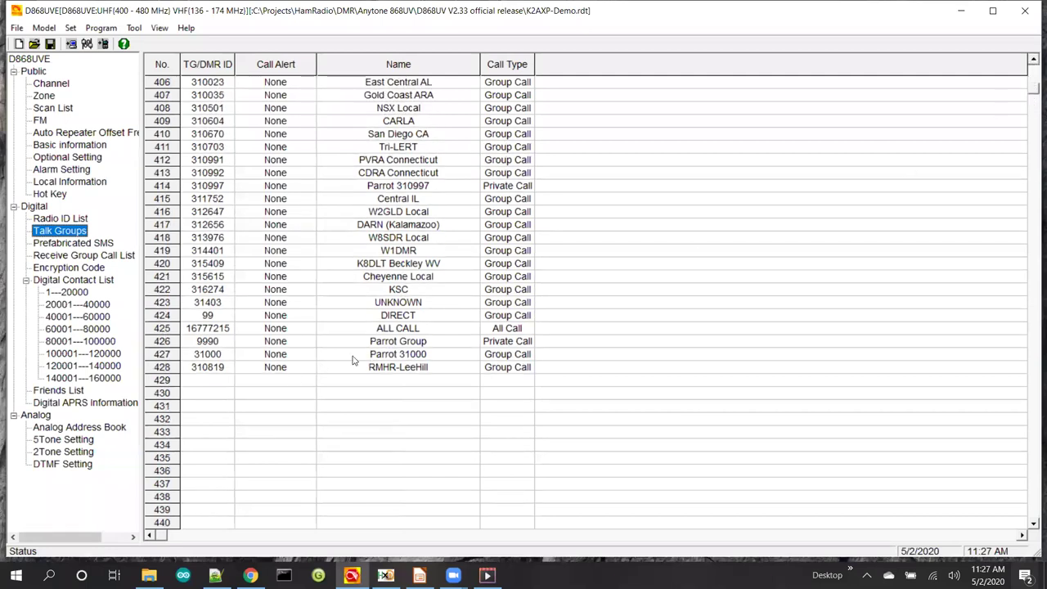
{"action": "left_click", "coordinate": [193, 329]}
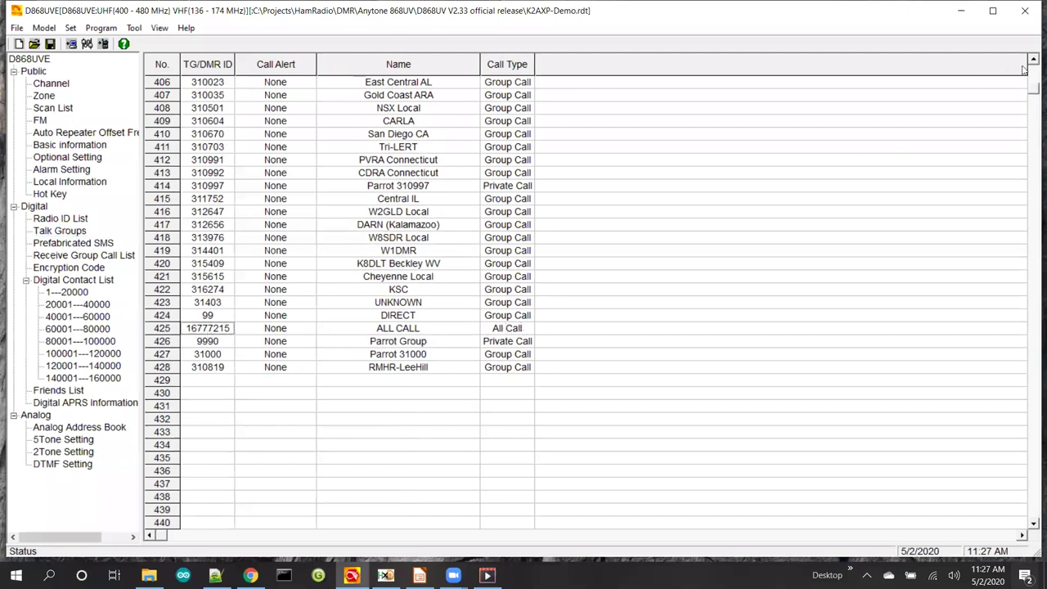
- Look through the talk groups from the end of the list back to the first entries, checking their IDs, names and call types
{"action": "scroll", "coordinate": [1031, 66], "scroll_direction": "up", "scroll_amount": 4}
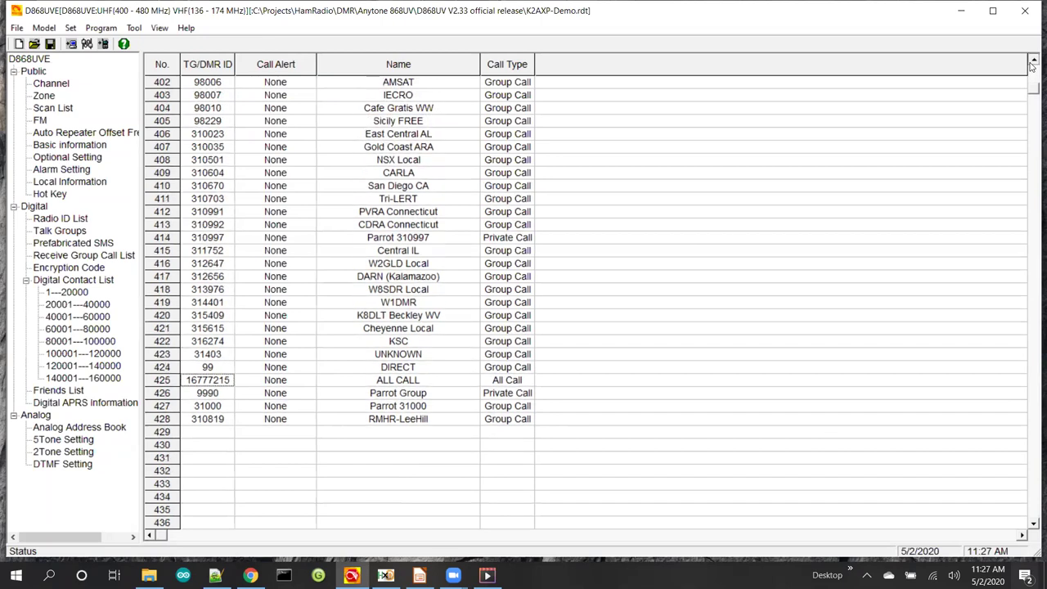
{"action": "scroll", "coordinate": [1031, 66], "scroll_direction": "up", "scroll_amount": 11}
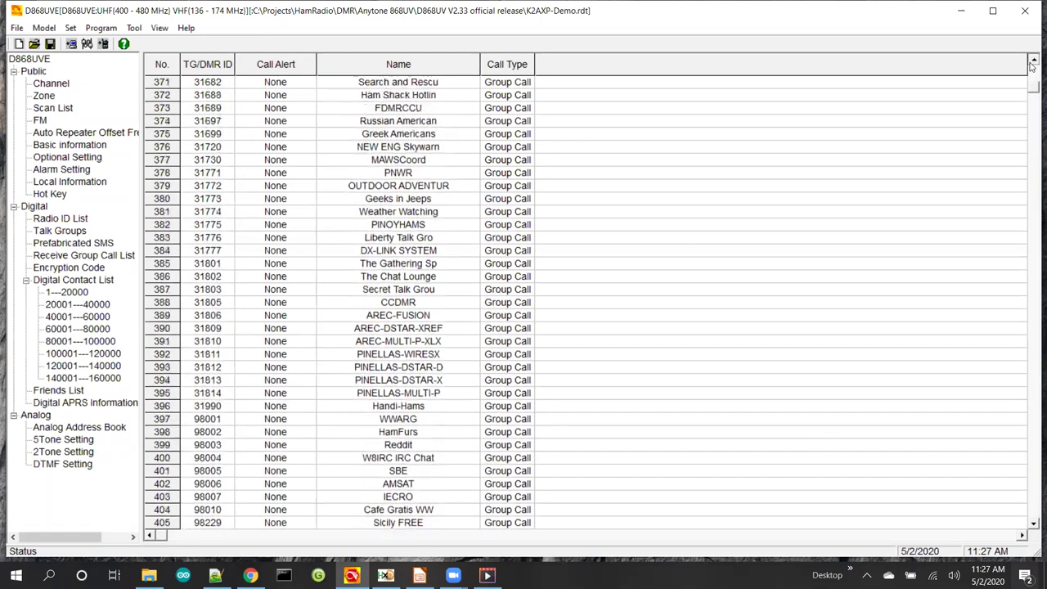
{"action": "scroll", "coordinate": [1032, 66], "scroll_direction": "up", "scroll_amount": 10}
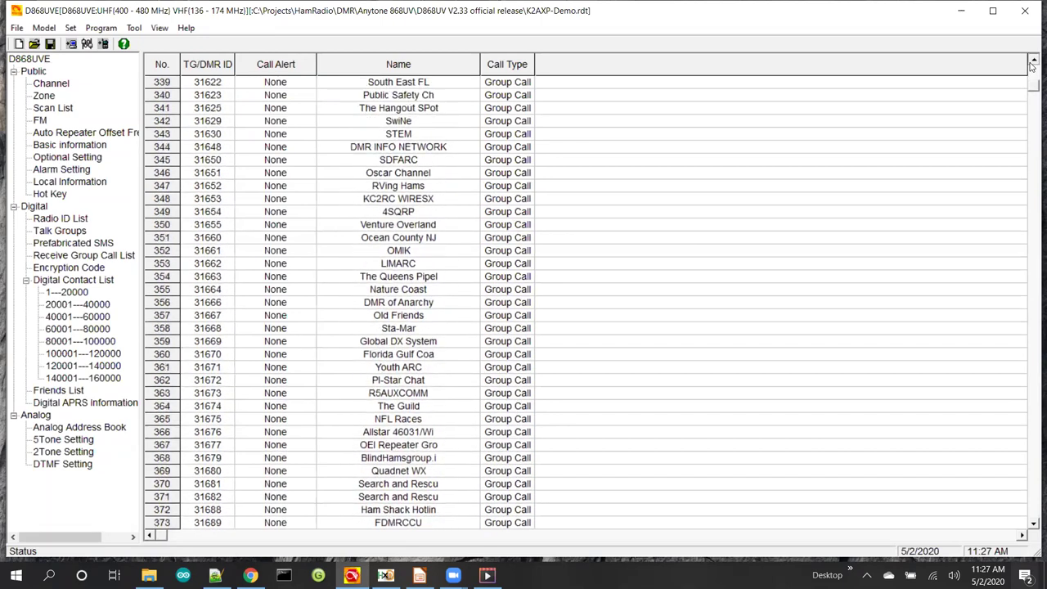
{"action": "scroll", "coordinate": [1032, 65], "scroll_direction": "up", "scroll_amount": 3}
{"action": "scroll", "coordinate": [1032, 65], "scroll_direction": "up", "scroll_amount": 6}
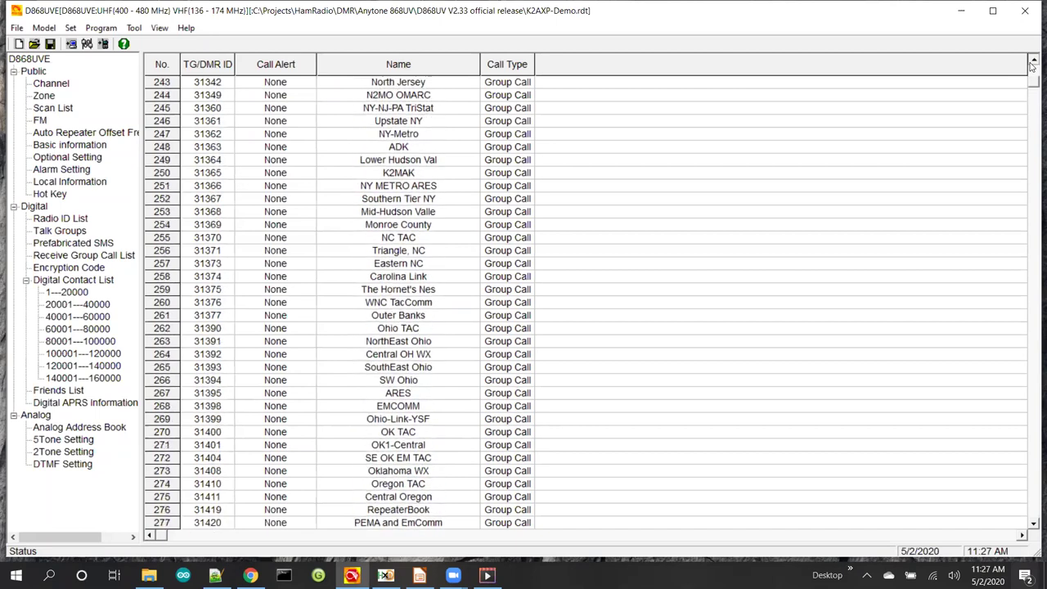
{"action": "scroll", "coordinate": [1032, 66], "scroll_direction": "up", "scroll_amount": 3}
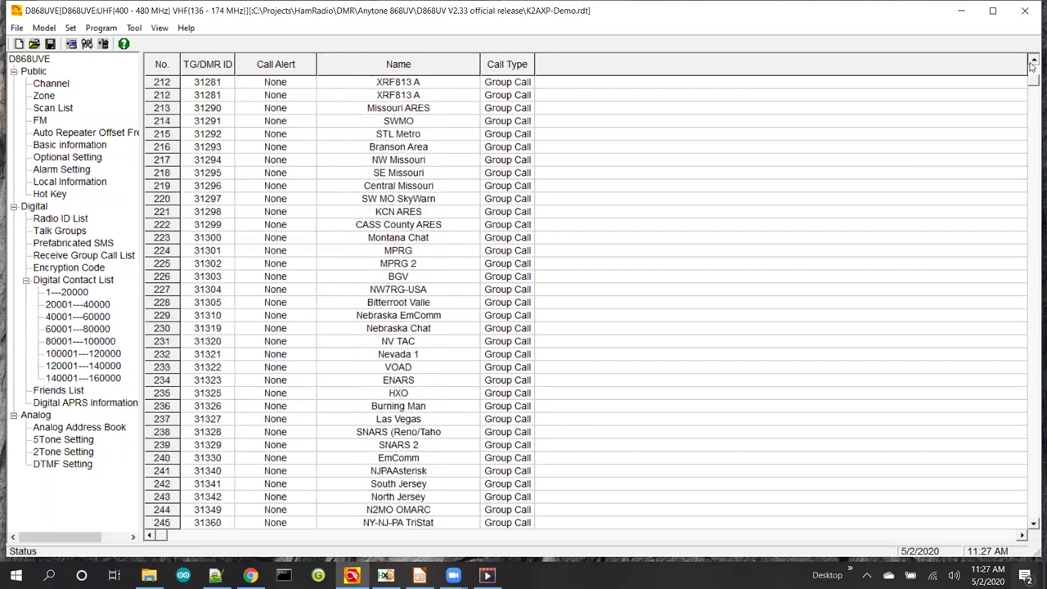
{"action": "scroll", "coordinate": [1033, 65], "scroll_direction": "up", "scroll_amount": 3}
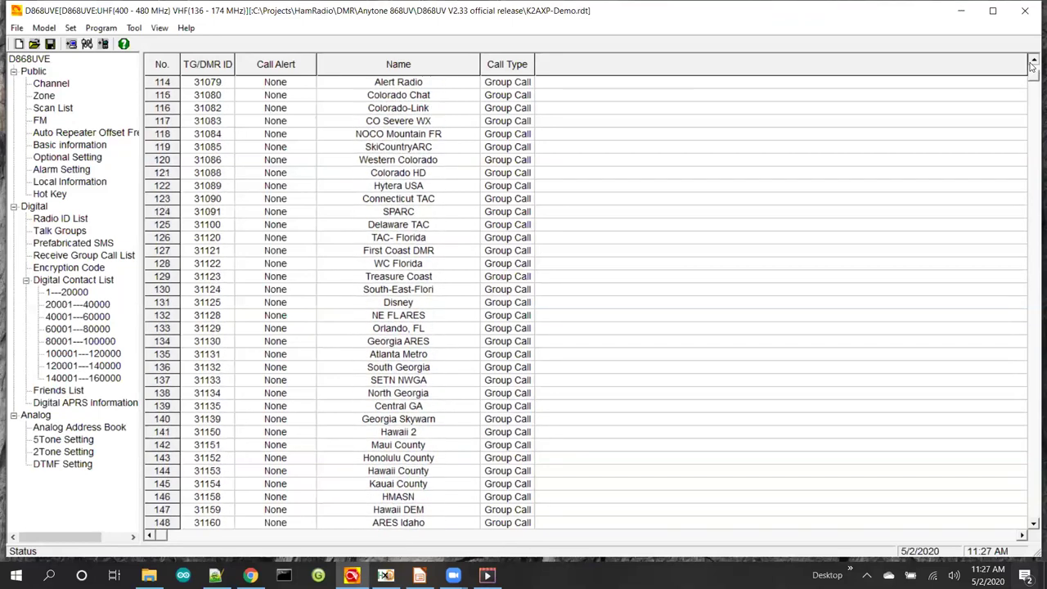
{"action": "scroll", "coordinate": [1032, 66], "scroll_direction": "up", "scroll_amount": 10}
{"action": "scroll", "coordinate": [1032, 66], "scroll_direction": "up", "scroll_amount": 3}
{"action": "scroll", "coordinate": [1033, 66], "scroll_direction": "up", "scroll_amount": 3}
{"action": "scroll", "coordinate": [1033, 65], "scroll_direction": "up", "scroll_amount": 1}
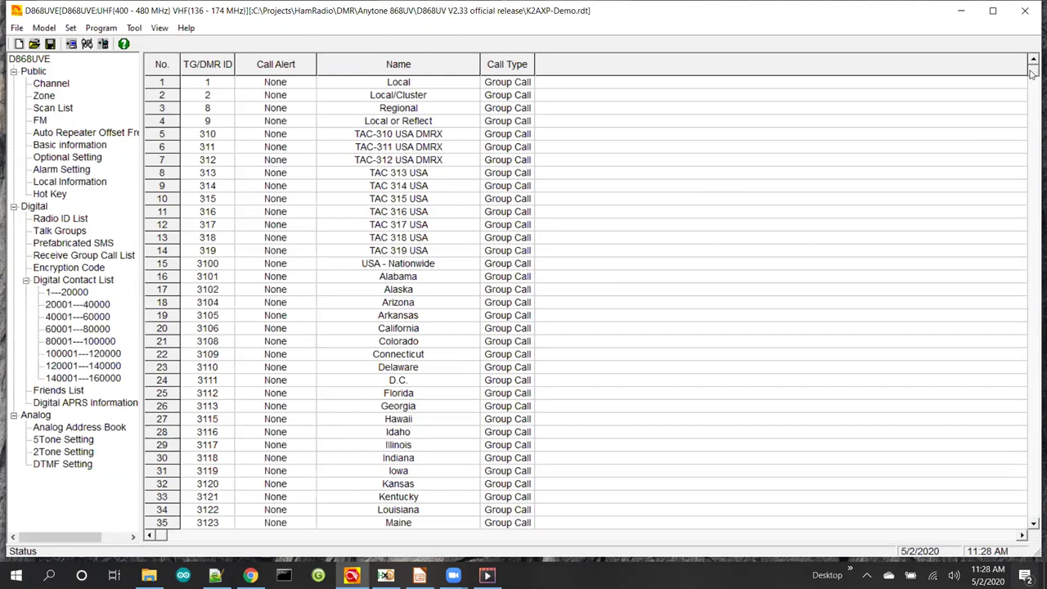
{"action": "mouse_move", "coordinate": [1033, 78]}
{"action": "left_mouse_down"}
{"action": "mouse_move", "coordinate": [1033, 88]}
{"action": "mouse_move", "coordinate": [1032, 65]}
{"action": "left_mouse_up"}
{"action": "key", "text": "Up"}
{"action": "key", "text": "Up"}
{"action": "key", "text": "Up"}
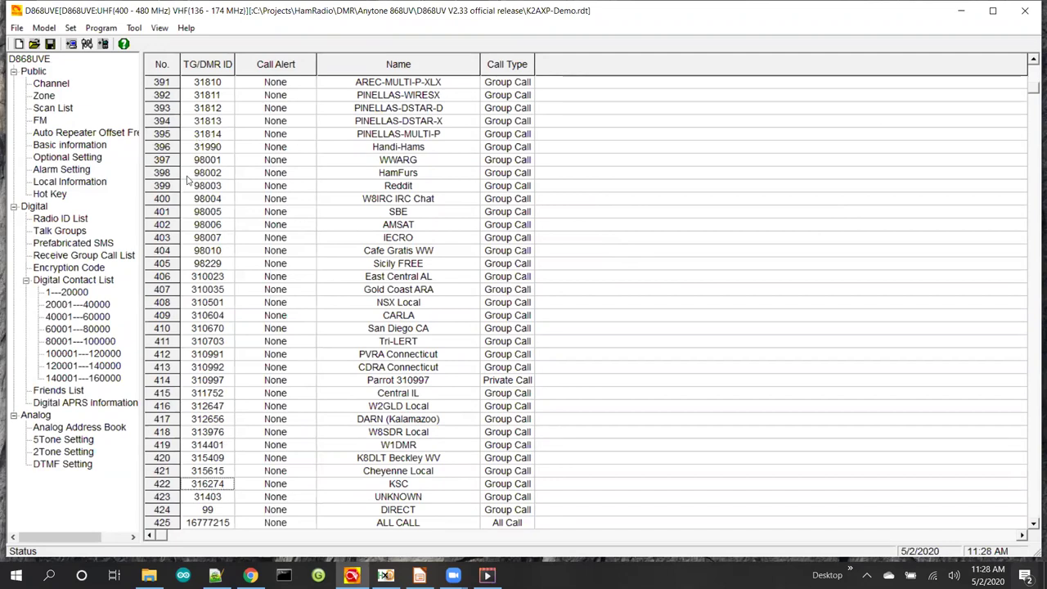
- View the Normal and Enhanced Encryption code list and minimize D868UVE to the desktop
{"action": "left_click", "coordinate": [62, 269]}
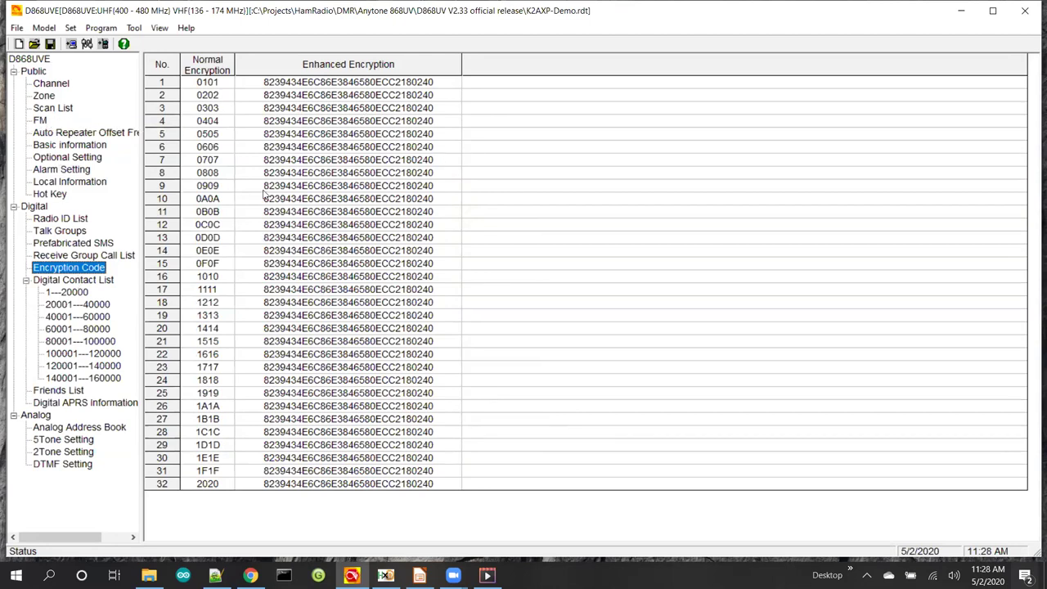
{"action": "left_click", "coordinate": [964, 10]}
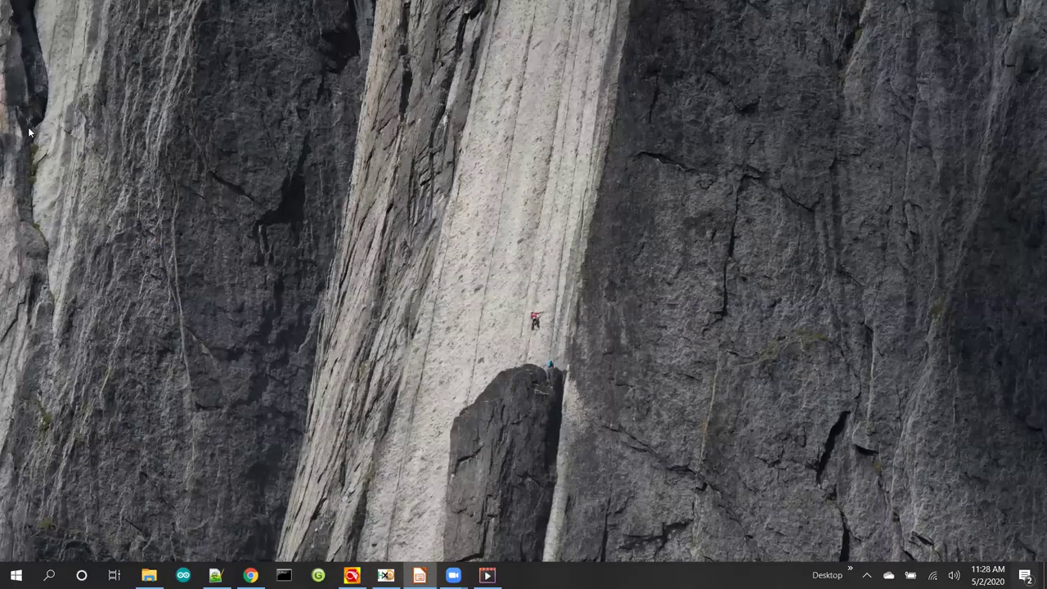